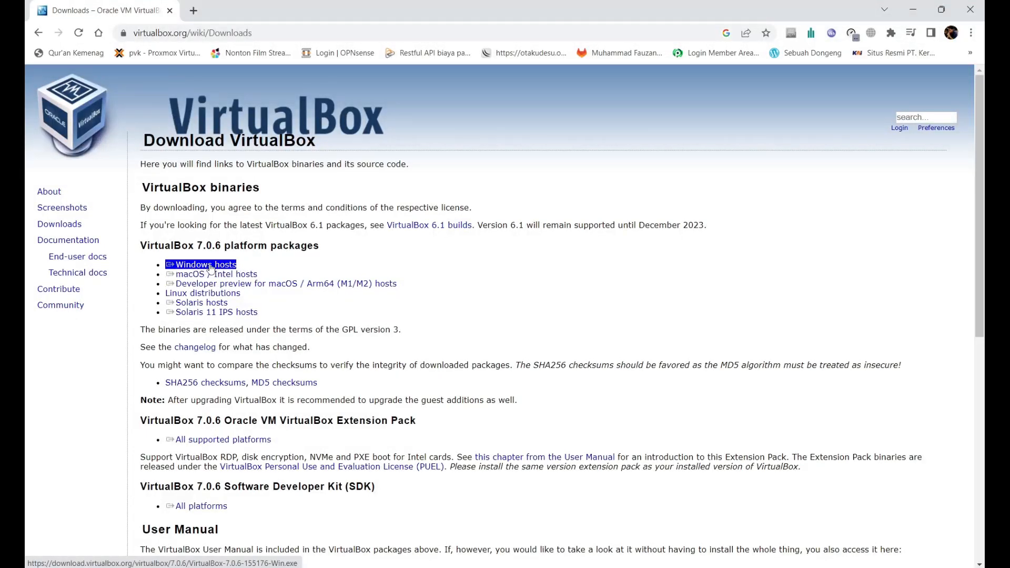
click(226, 266)
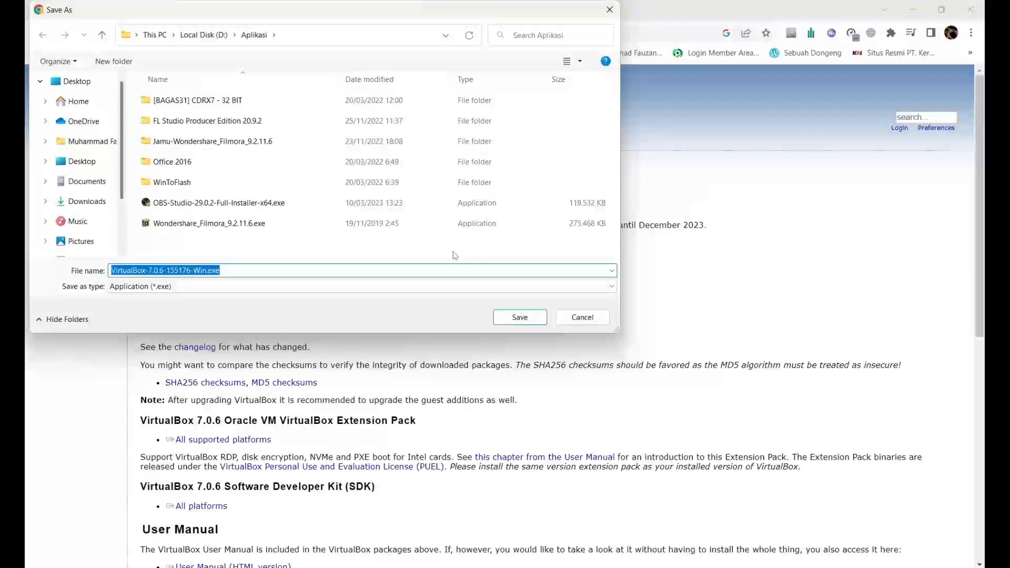
click(582, 317)
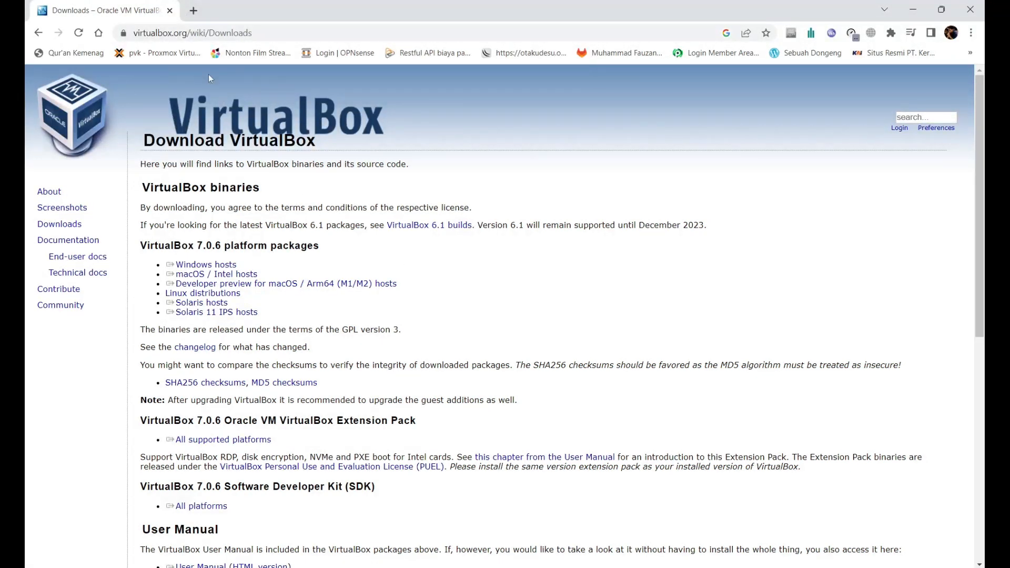
Step: In a new tab, search 'download ubuntu server 20.04 iso' and highlight the result's version number
click(194, 10)
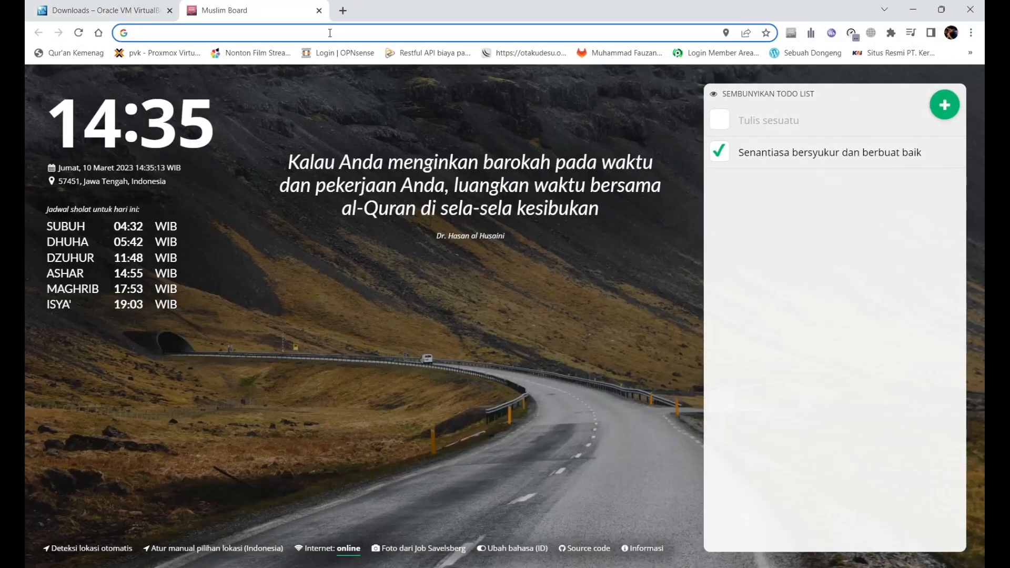
click(330, 33)
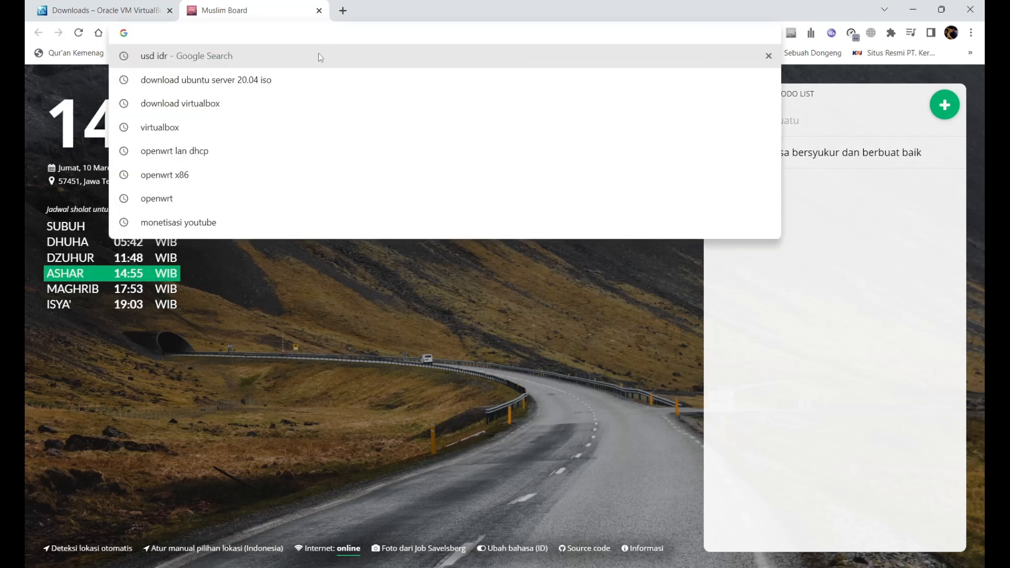
click(264, 84)
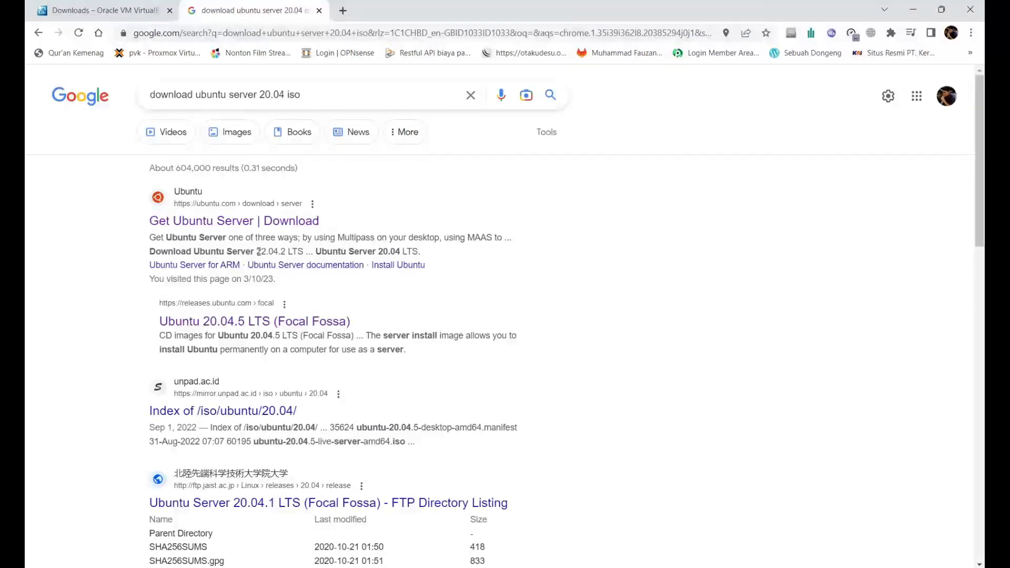
mouse_move(256, 251)
mouse_down()
mouse_move(270, 251)
mouse_move(254, 251)
mouse_up()
Step: Open the Ubuntu 20.04.5 LTS (Focal Fossa) release page and scroll through its images
click(287, 322)
scroll(412, 273, down, 2)
scroll(412, 273, up, 2)
scroll(412, 274, down, 1)
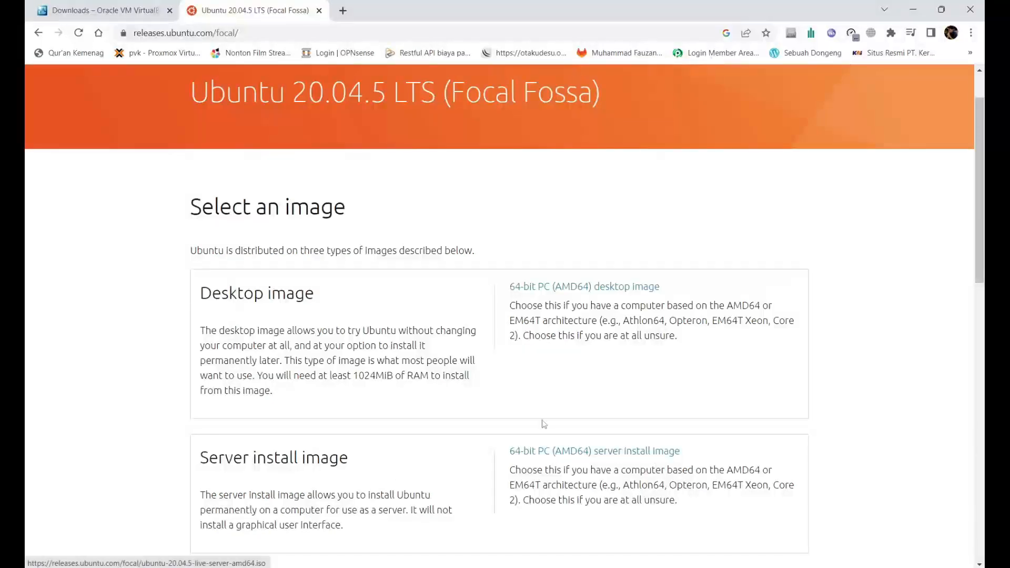
scroll(544, 424, down, 1)
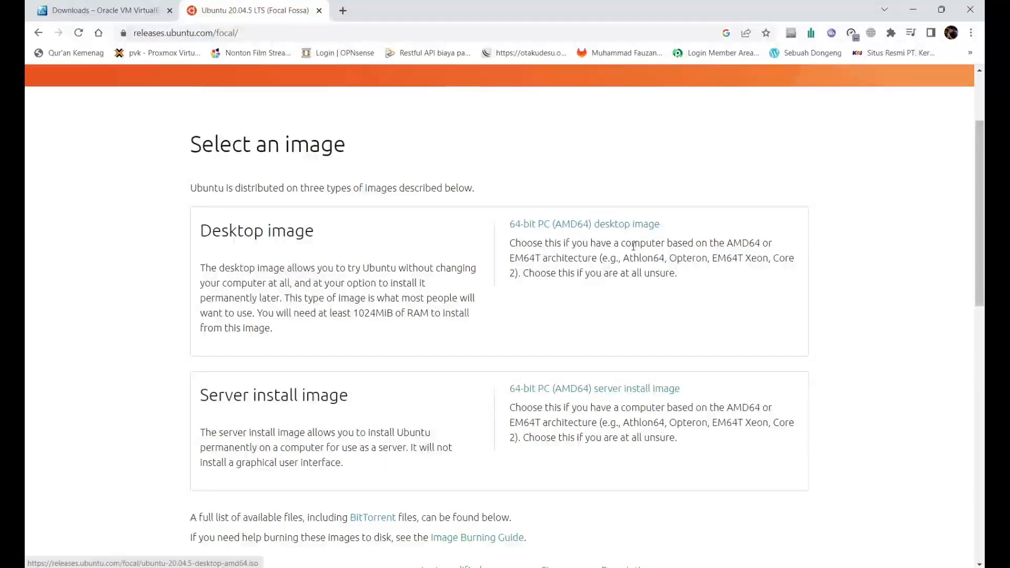
Step: Start downloading the 64-bit server install image, then cancel the Save As dialog
click(653, 389)
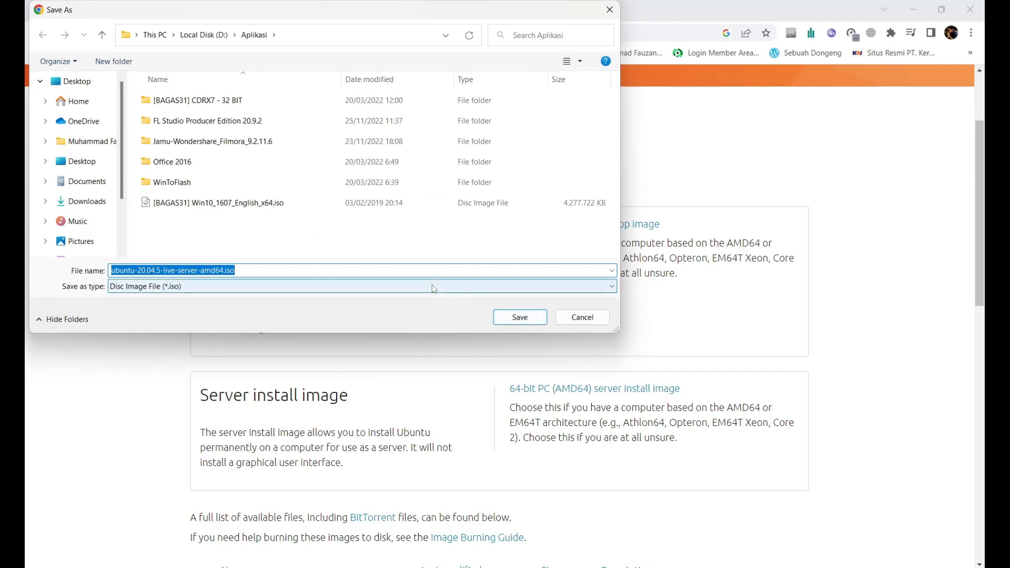
click(530, 318)
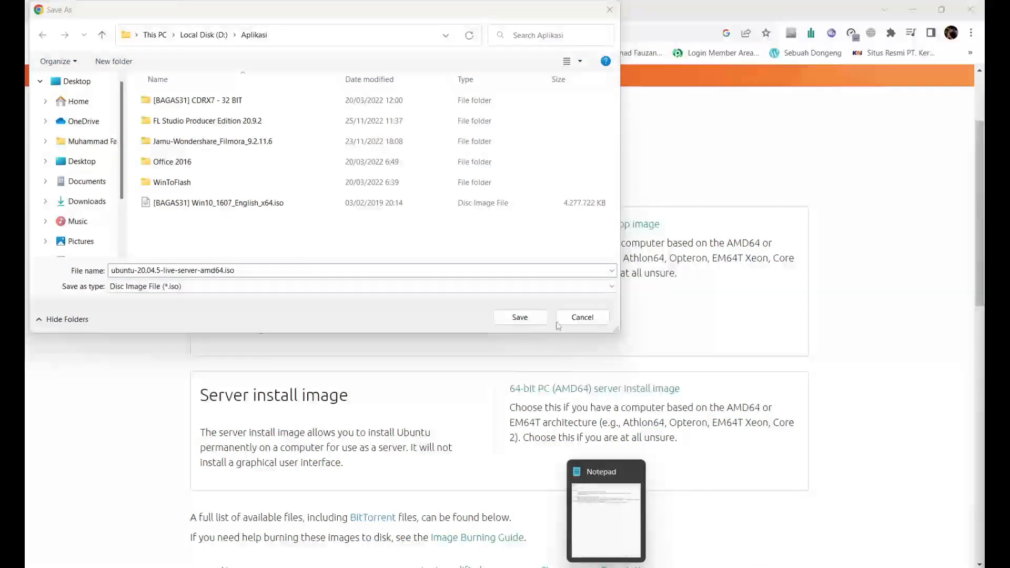
click(581, 321)
mouse_move(581, 566)
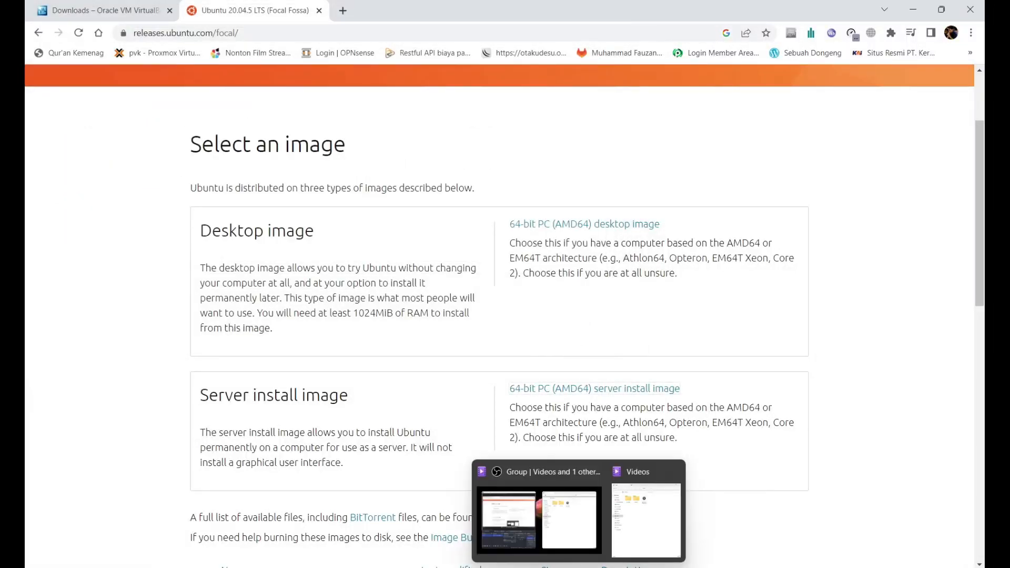
click(635, 520)
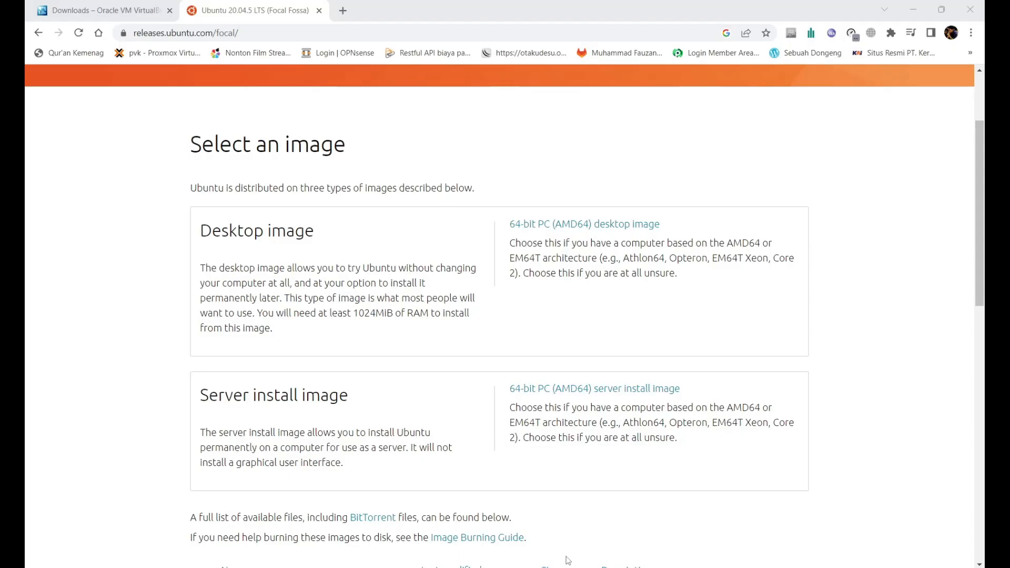
Step: Launch Oracle VM VirtualBox from the system search and reposition its Manager window
click(561, 326)
key(super)
text(vir)
key(Return)
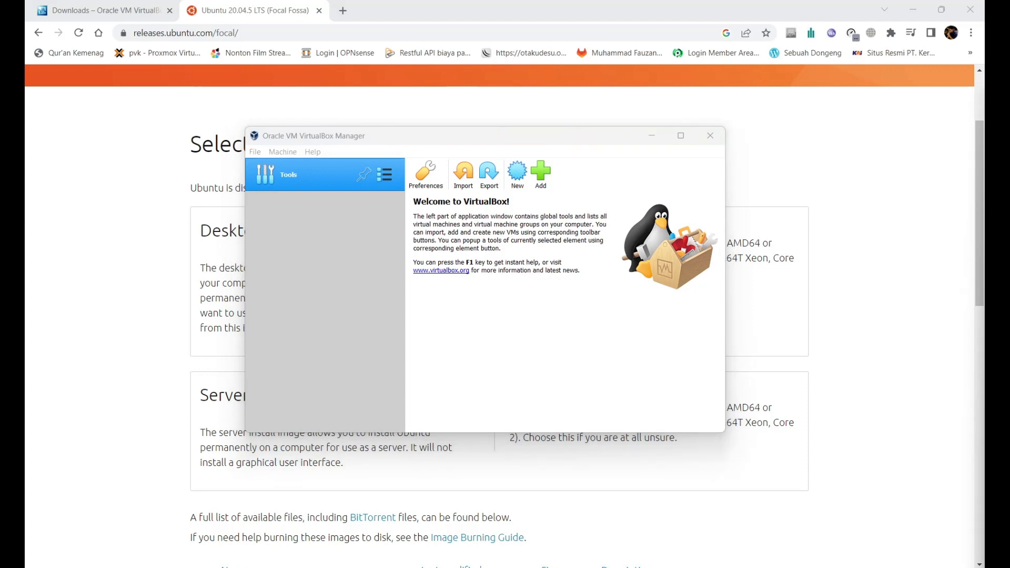
drag(372, 136, 358, 141)
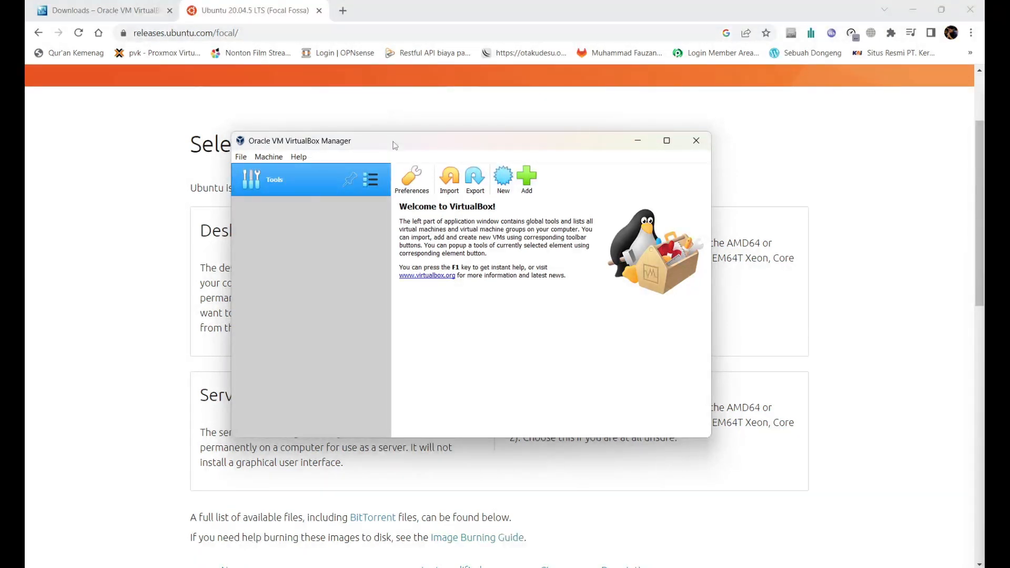
Step: Start a new VM named 'Ubuntu Server' as Linux / Ubuntu (64-bit) and continue to memory
click(503, 179)
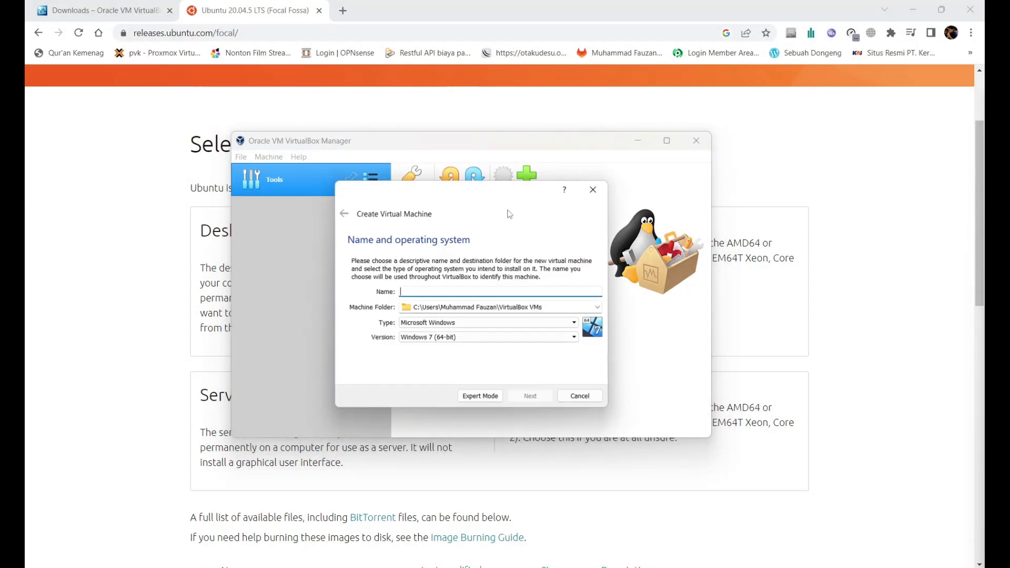
text(Ubuntu Server)
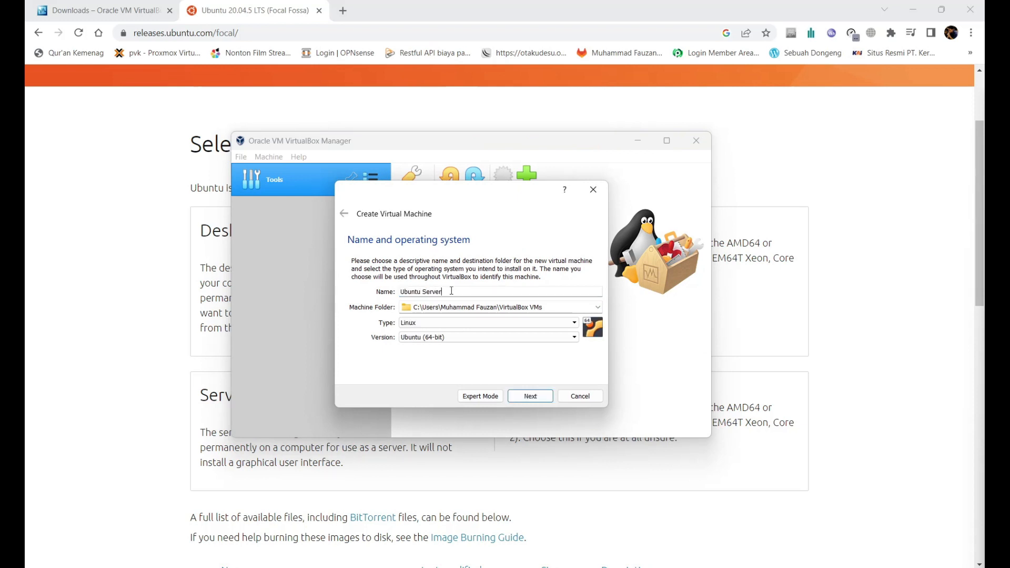
click(458, 335)
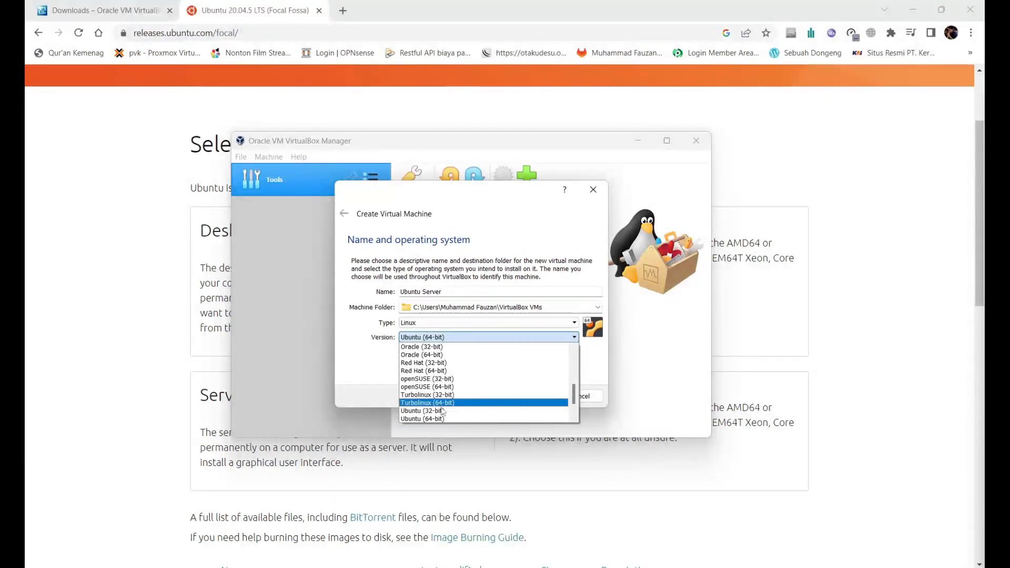
click(442, 417)
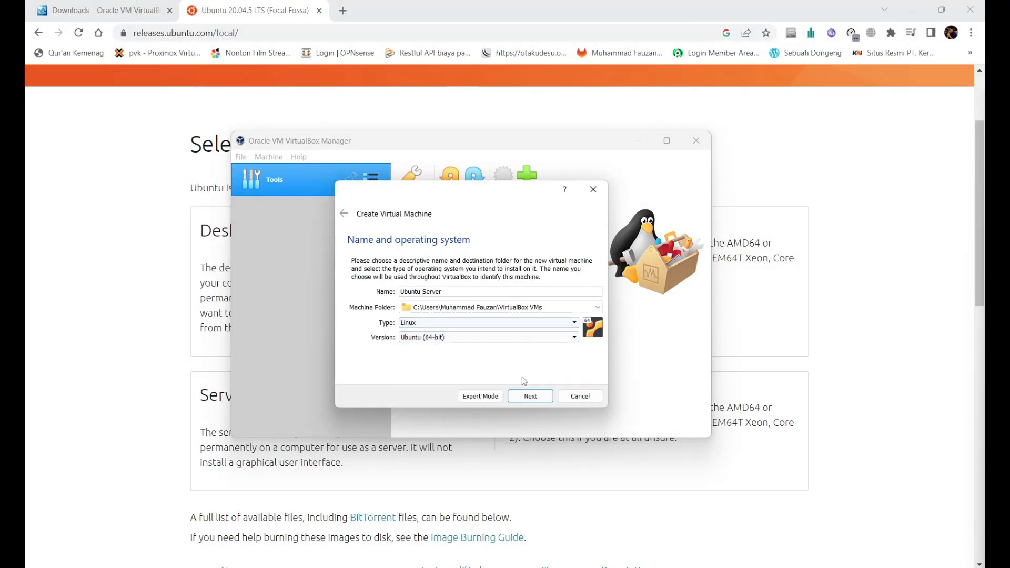
click(530, 396)
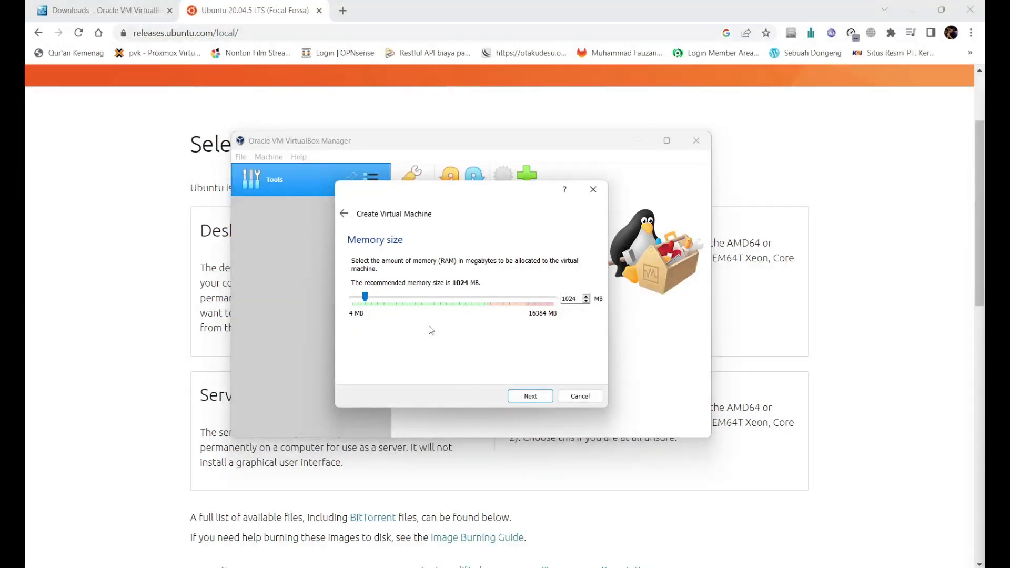
Step: Keep 1024 MB memory and create a dynamically allocated 20 GB VDI hard disk
click(530, 396)
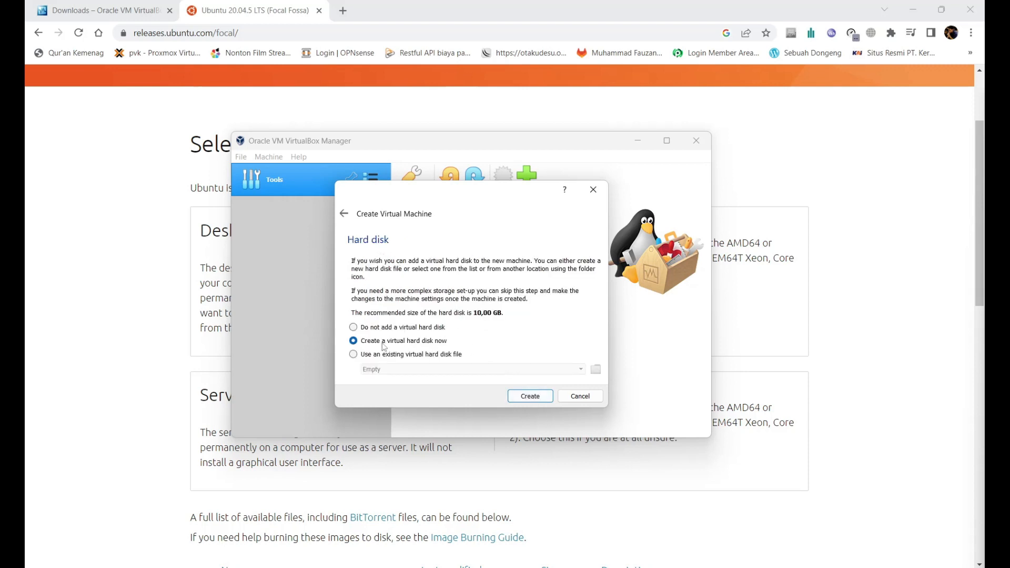
click(532, 396)
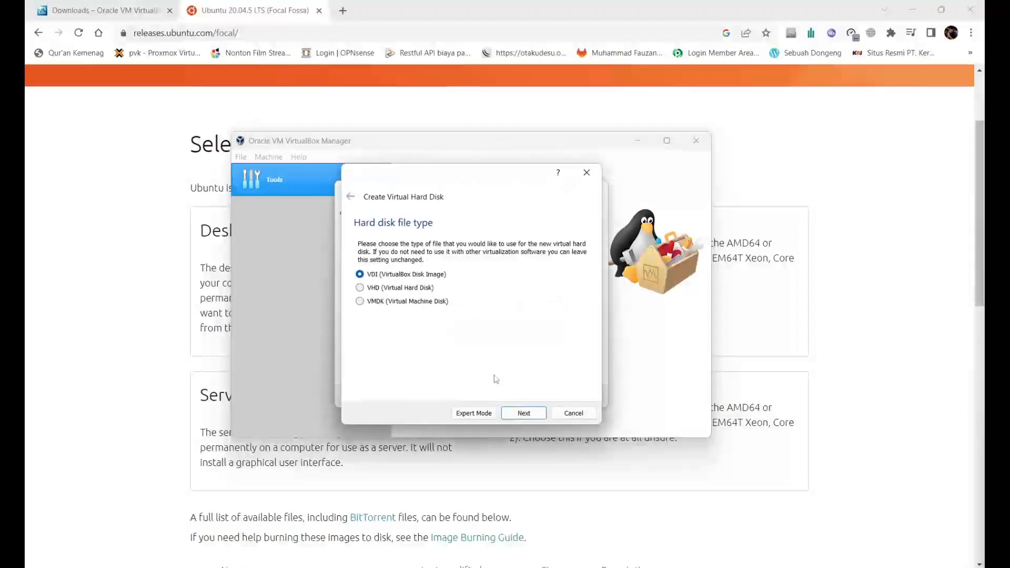
click(528, 417)
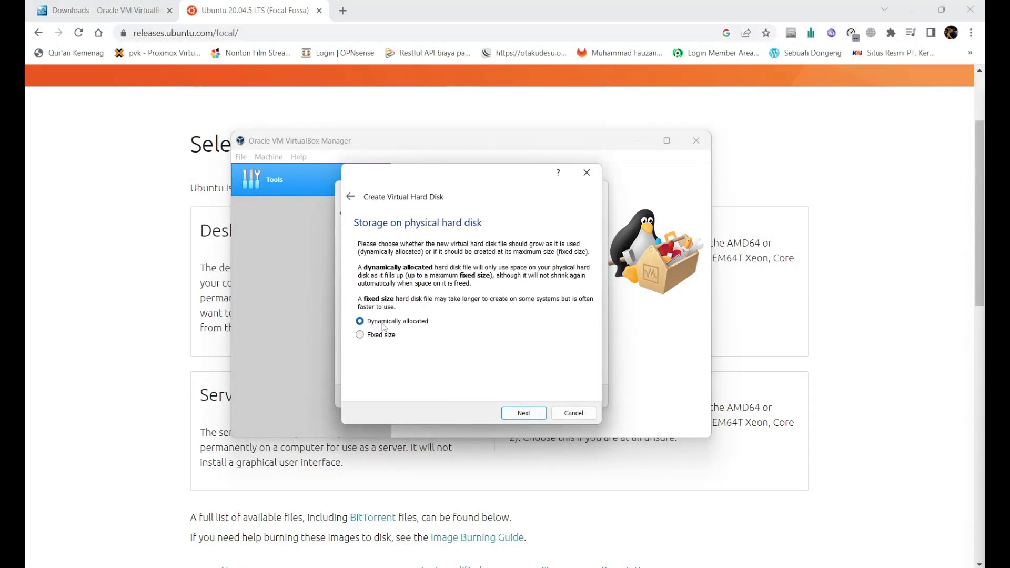
click(525, 413)
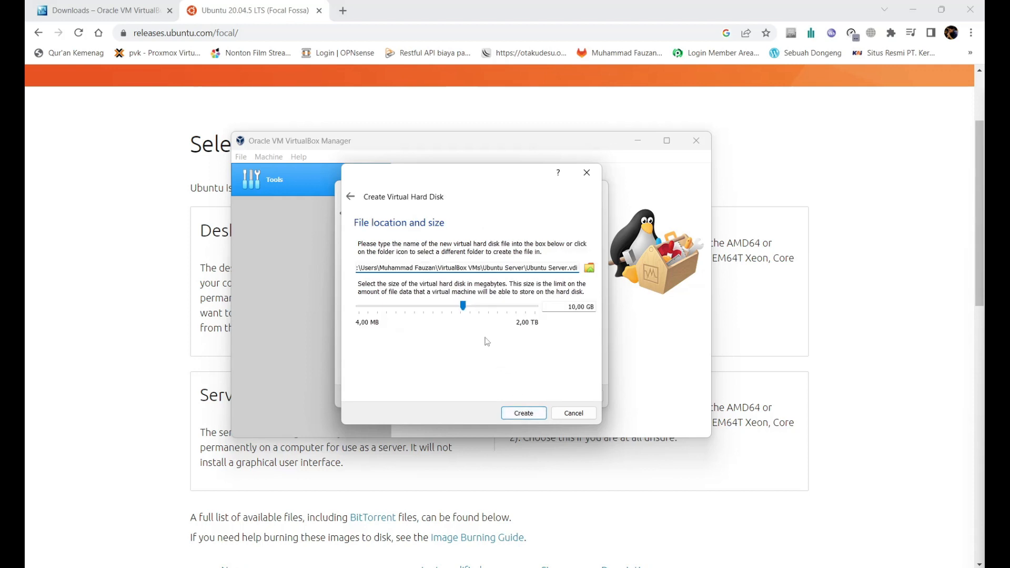
triple_click(569, 305)
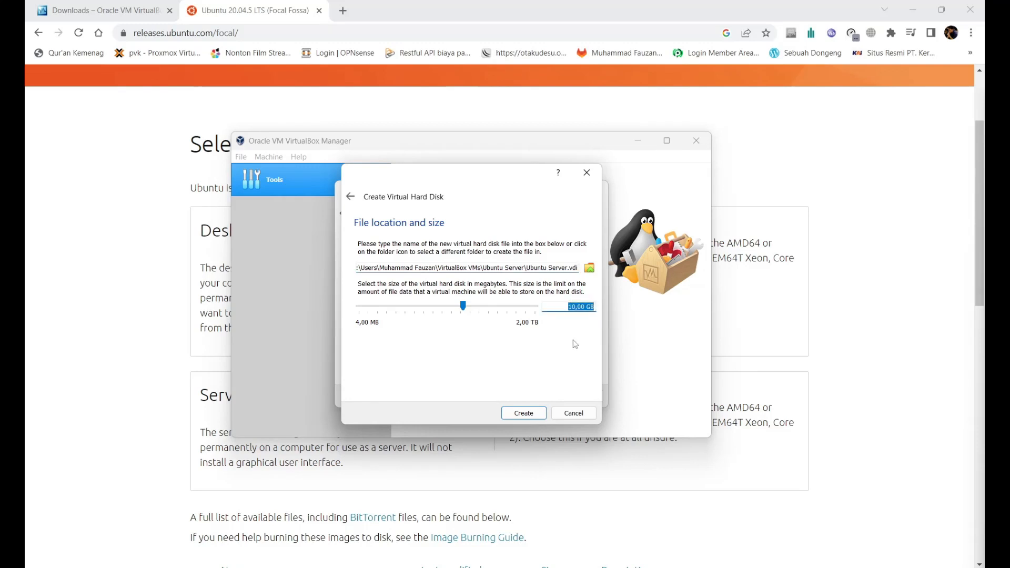
text(20)
click(522, 413)
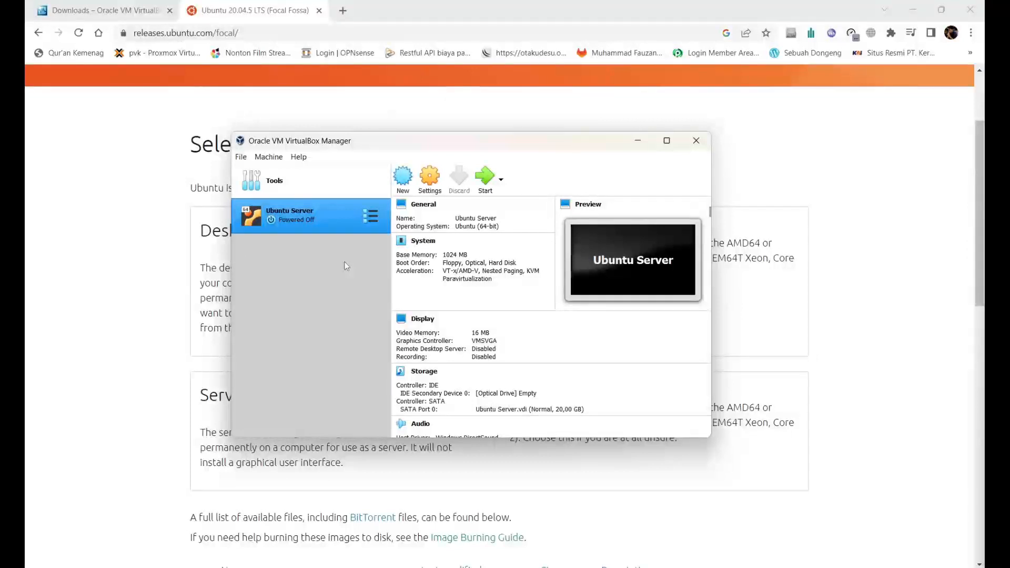
Step: Attach ubuntu-20.04.5-live-server-amd64.iso to the VM's IDE optical drive in Storage settings and save
click(427, 190)
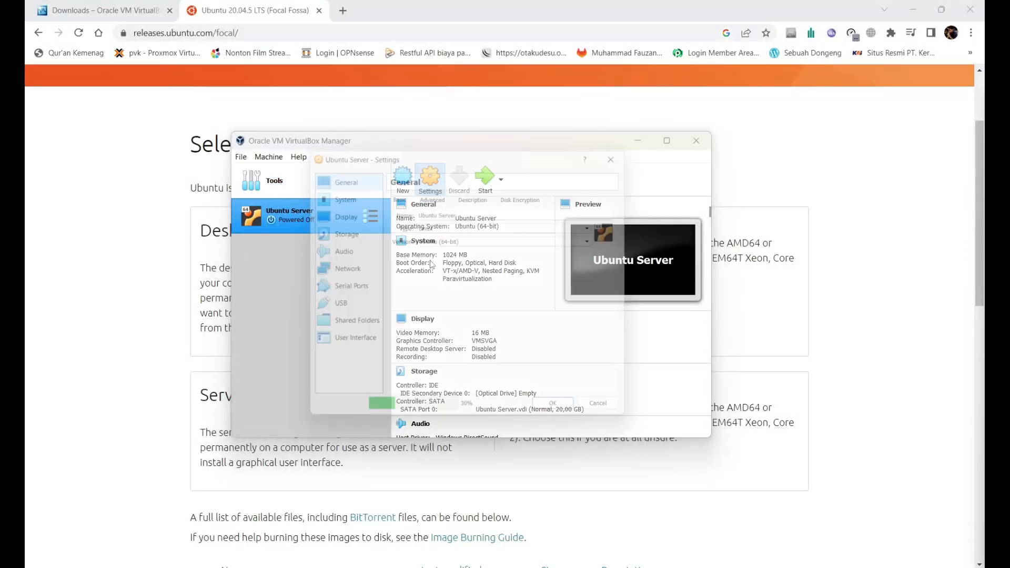
click(342, 230)
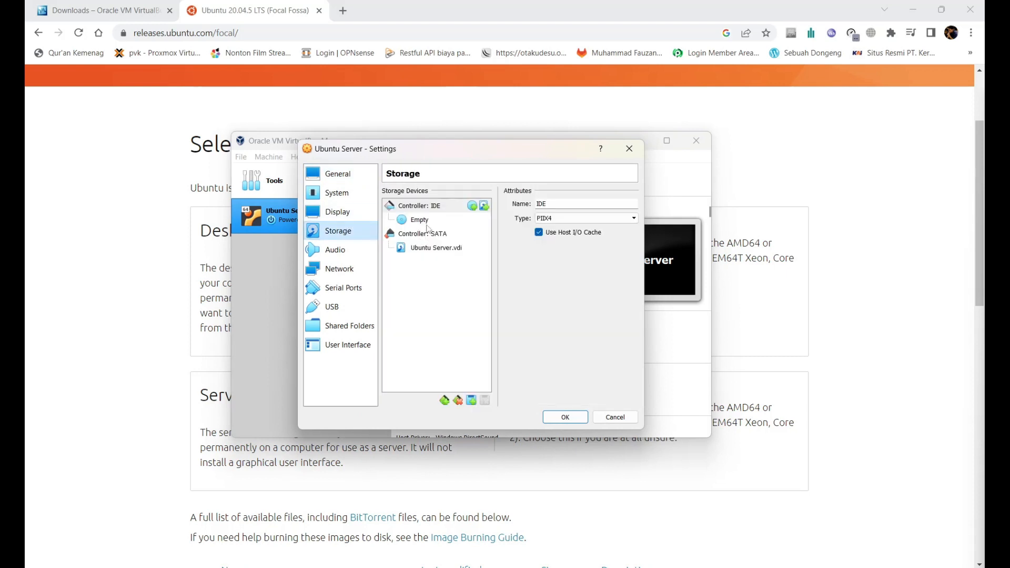
click(433, 207)
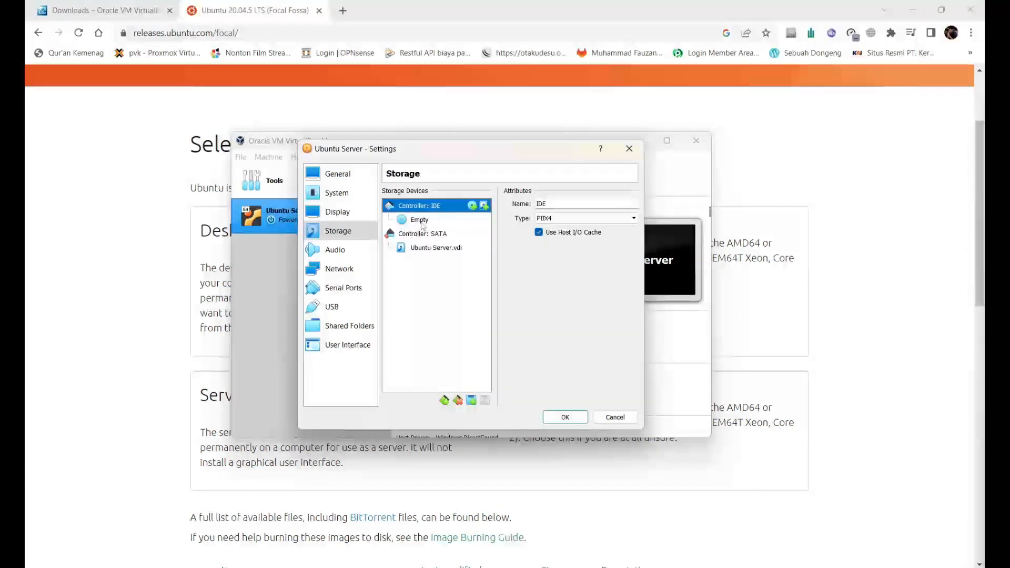
click(422, 221)
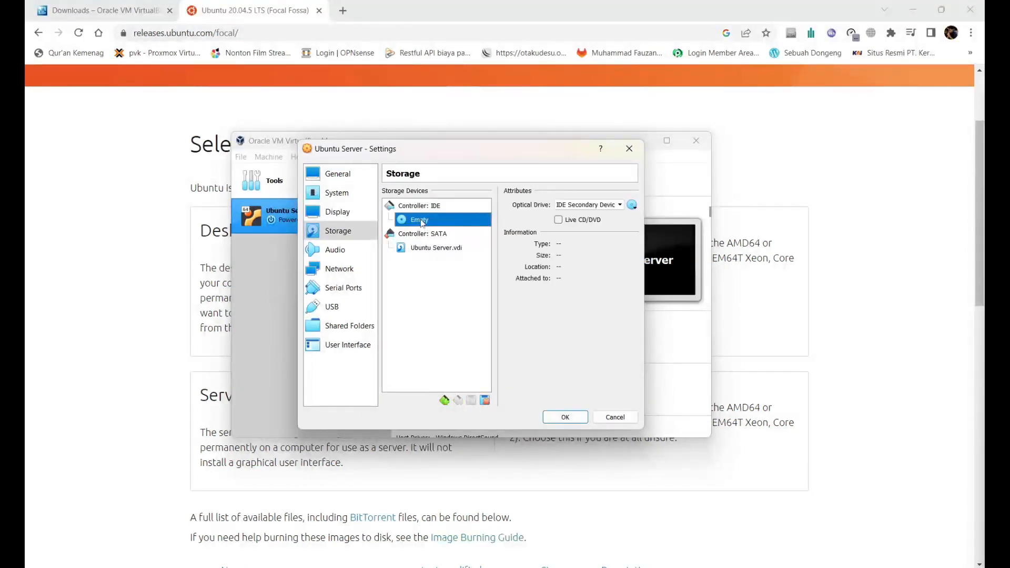
click(633, 205)
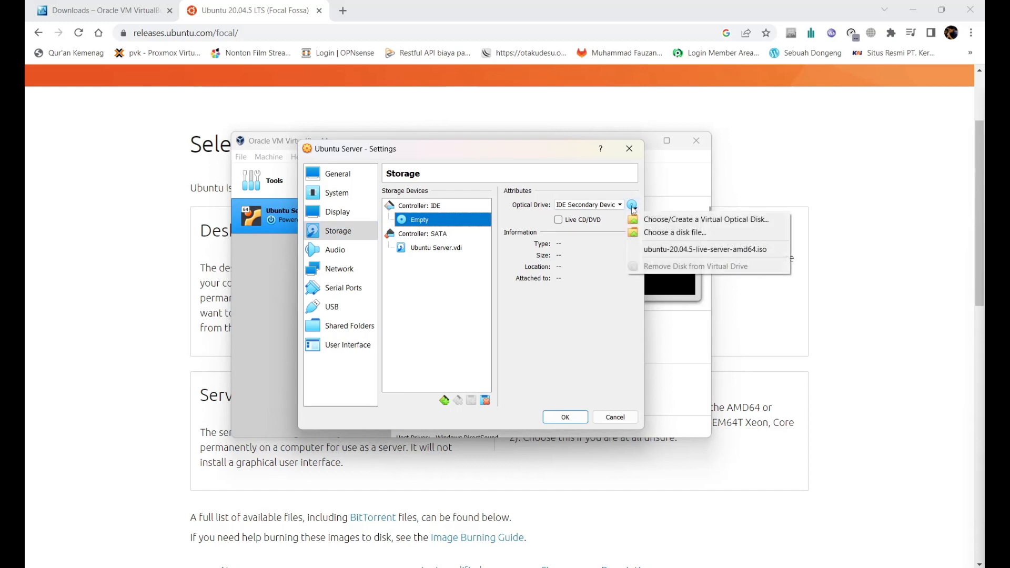
click(658, 233)
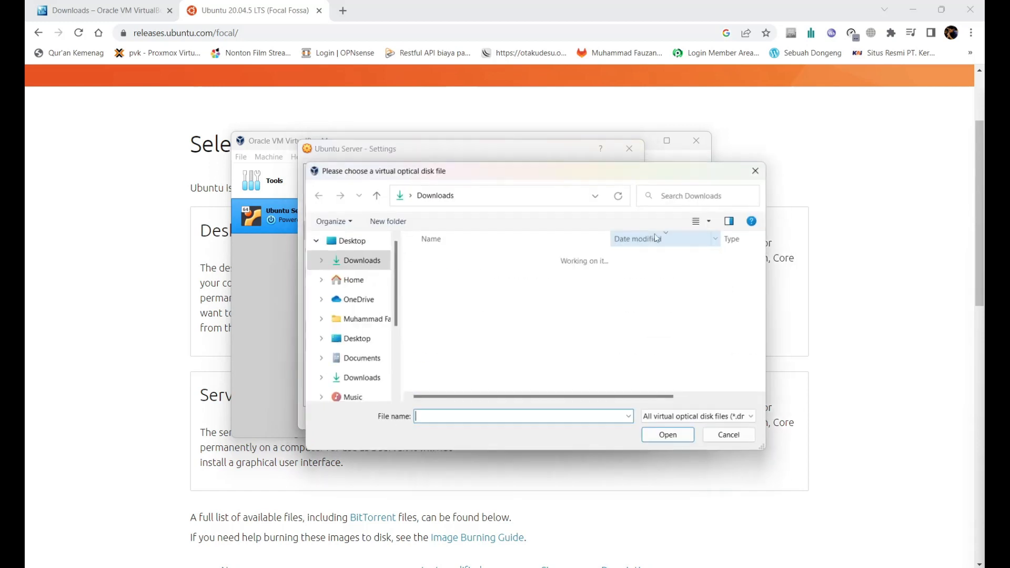
double_click(472, 274)
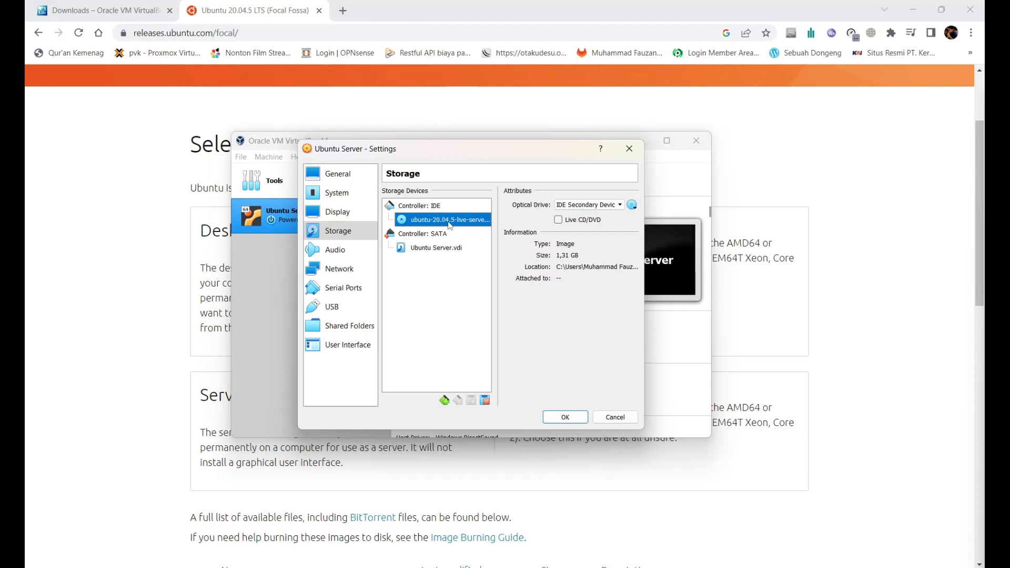
click(565, 416)
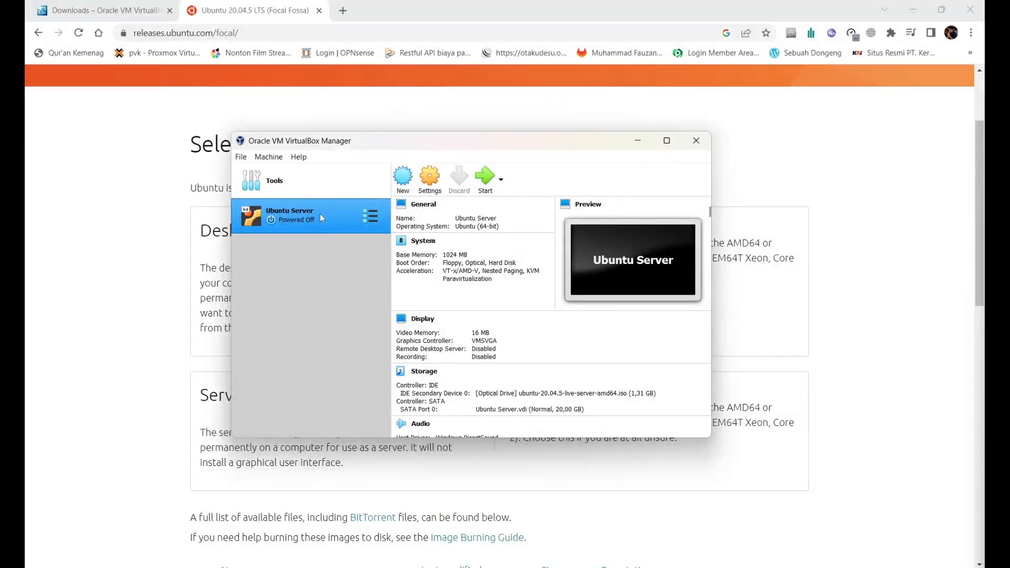
Step: Start the Ubuntu Server VM so it boots from the installer ISO
click(484, 178)
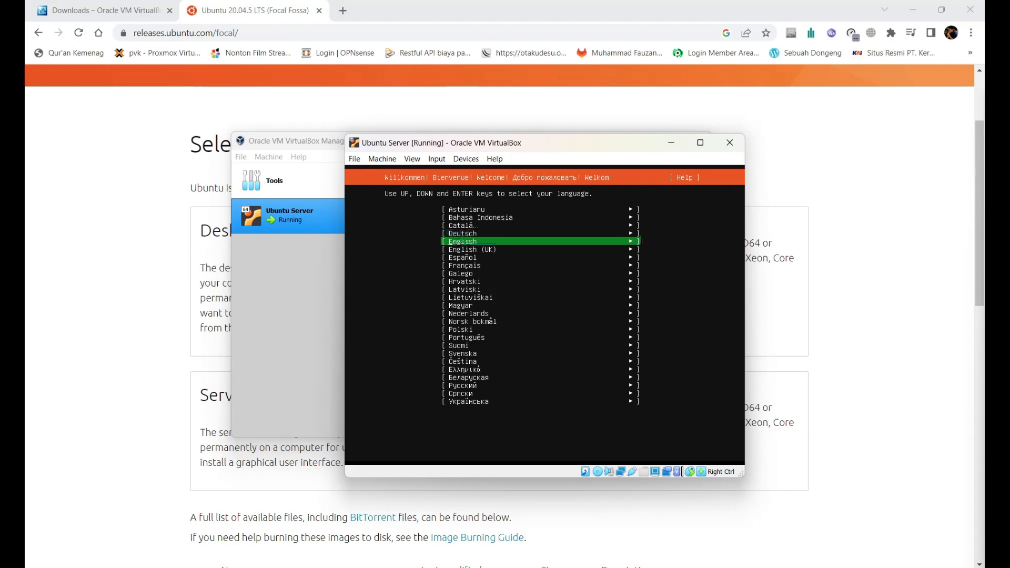
Step: Choose English as the installer language
key(Up)
key(Up)
key(Up)
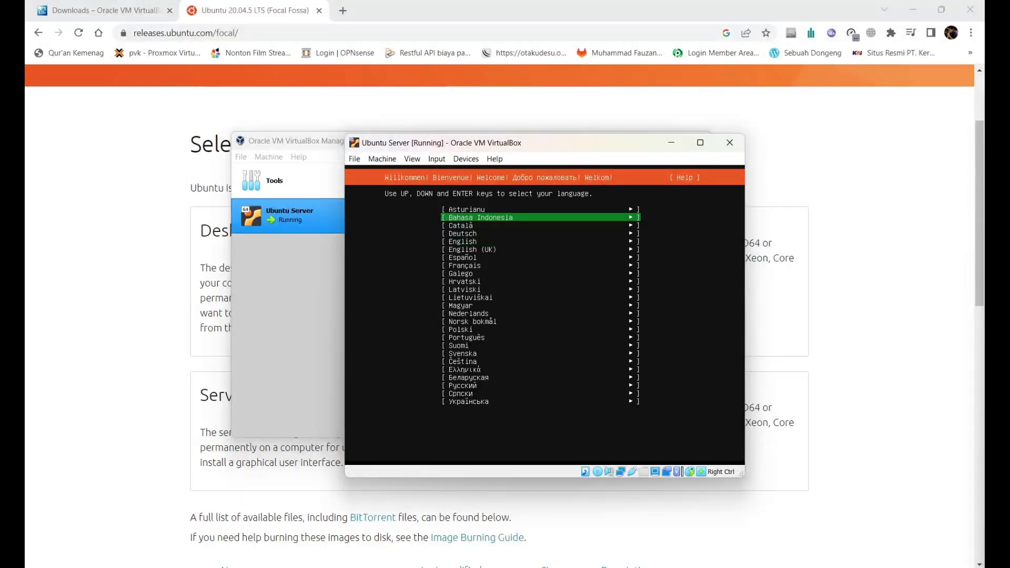
key(Down)
key(Down)
key(Down)
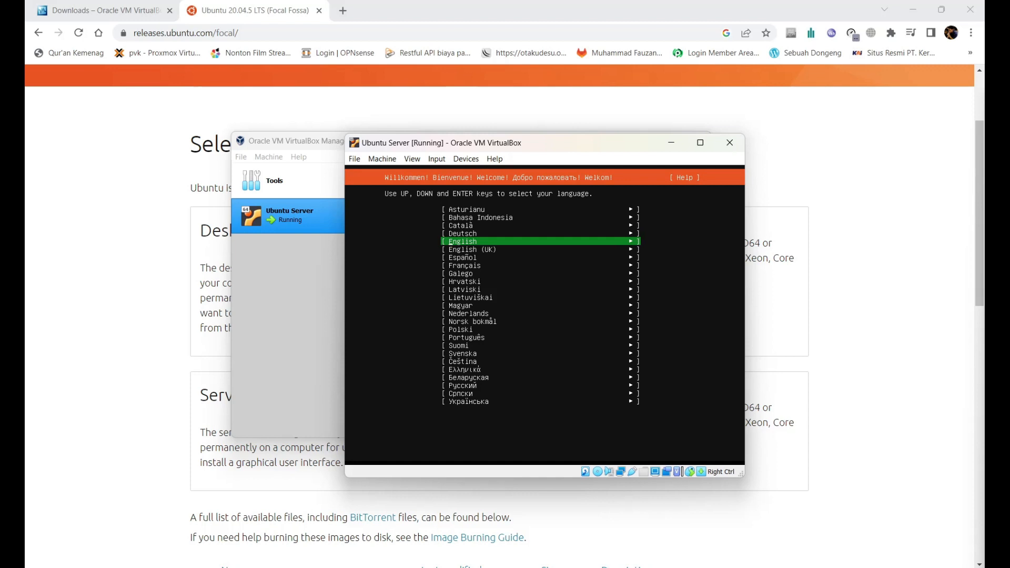
key(Up)
key(Down)
key(Return)
Step: Continue without updating the installer and accept the English (US) keyboard layout
key(Up)
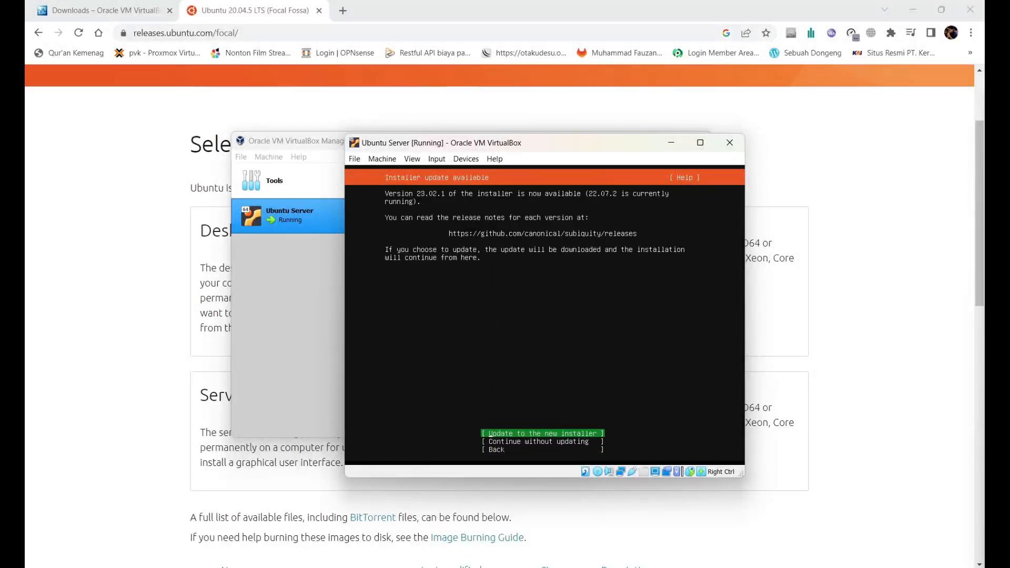
key(Down)
key(Up)
key(Down)
key(Down)
key(Up)
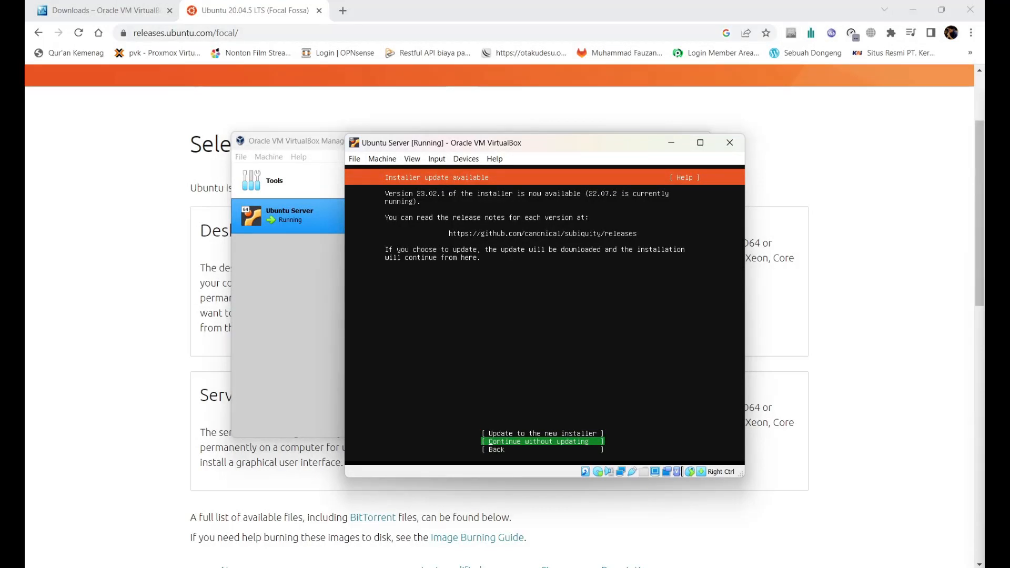
key(Return)
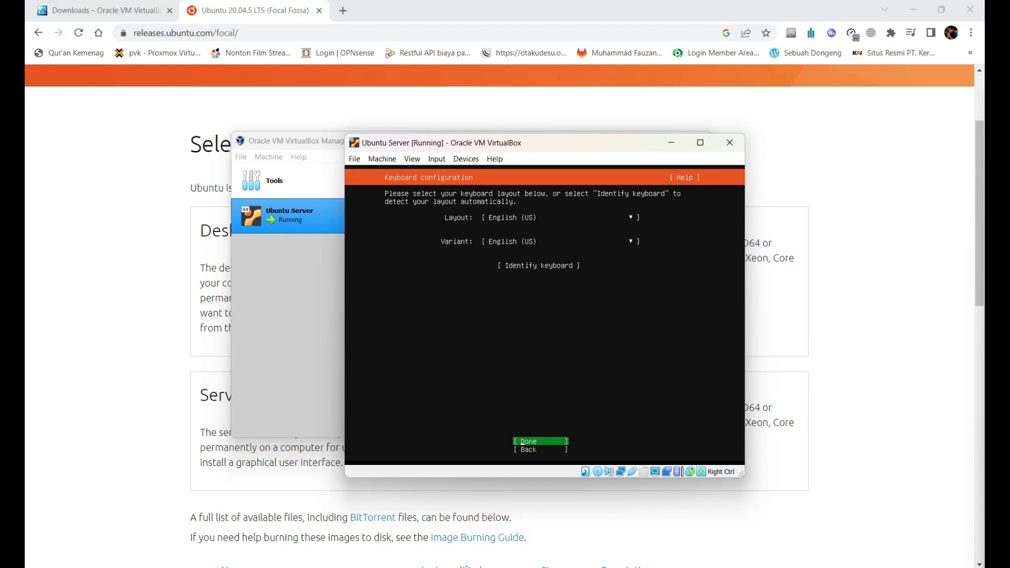
key(Return)
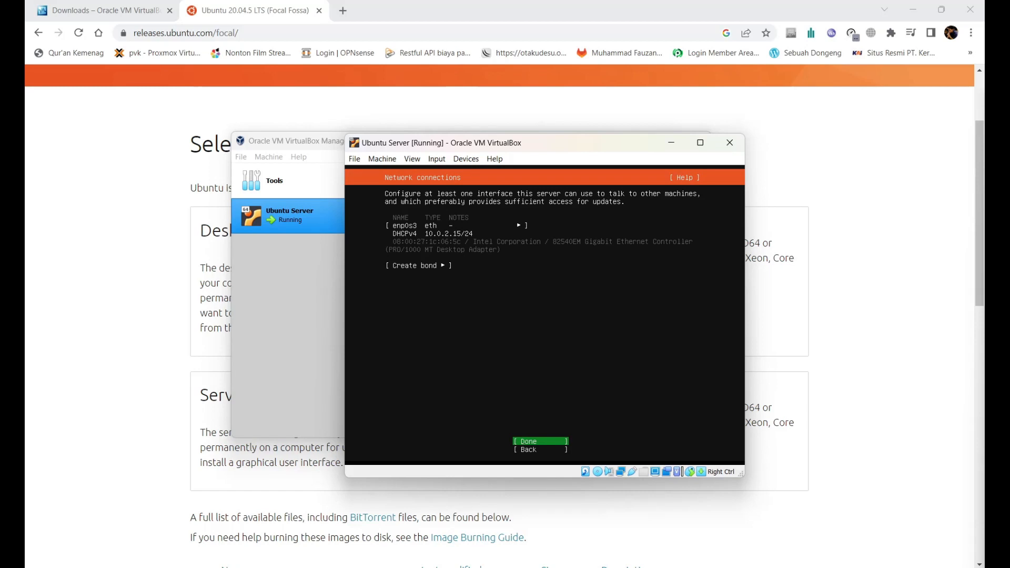
Step: Open enp0s3's IPv4 settings, try the Manual method, then discard it to keep DHCP
key(Up)
key(Down)
key(Up)
key(Up)
key(Up)
key(Down)
key(Return)
key(Down)
key(Down)
key(Return)
key(Return)
key(Down)
key(Return)
key(Down)
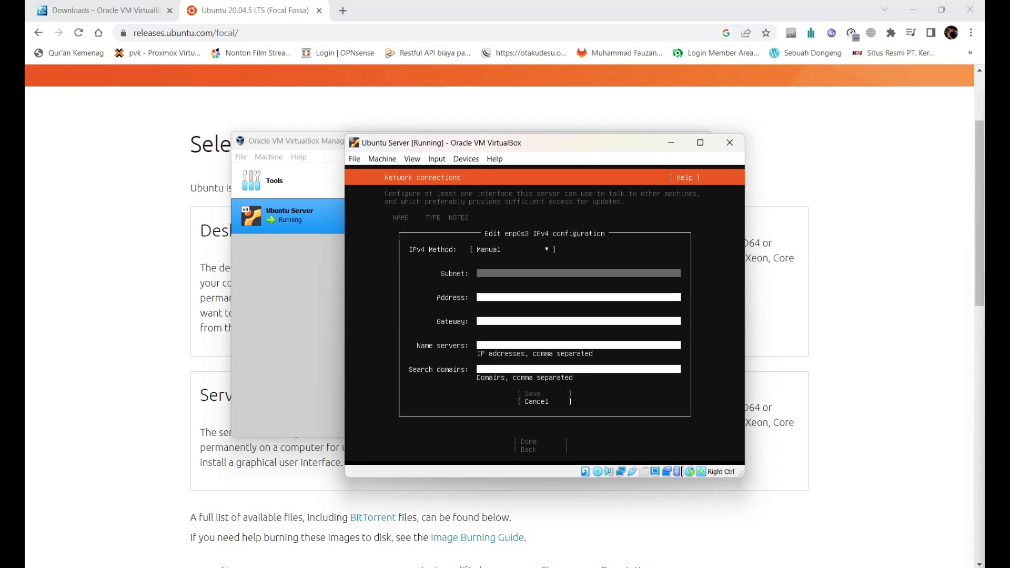
key(Down)
key(Down)
key(Down)
key(Down)
key(Down)
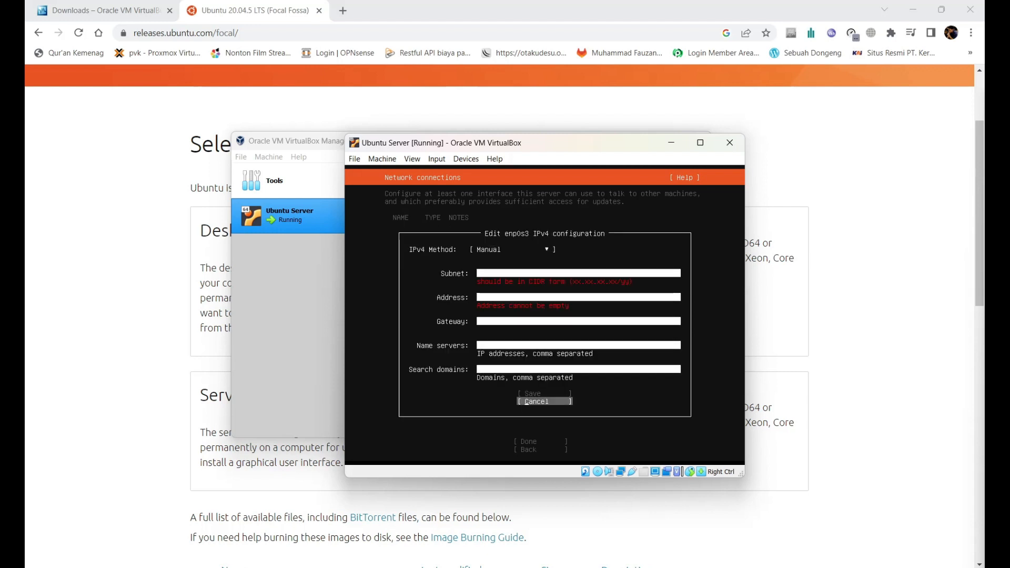
key(Return)
Step: Accept DHCP networking, leave the proxy blank, and browse the guided storage options
key(Tab)
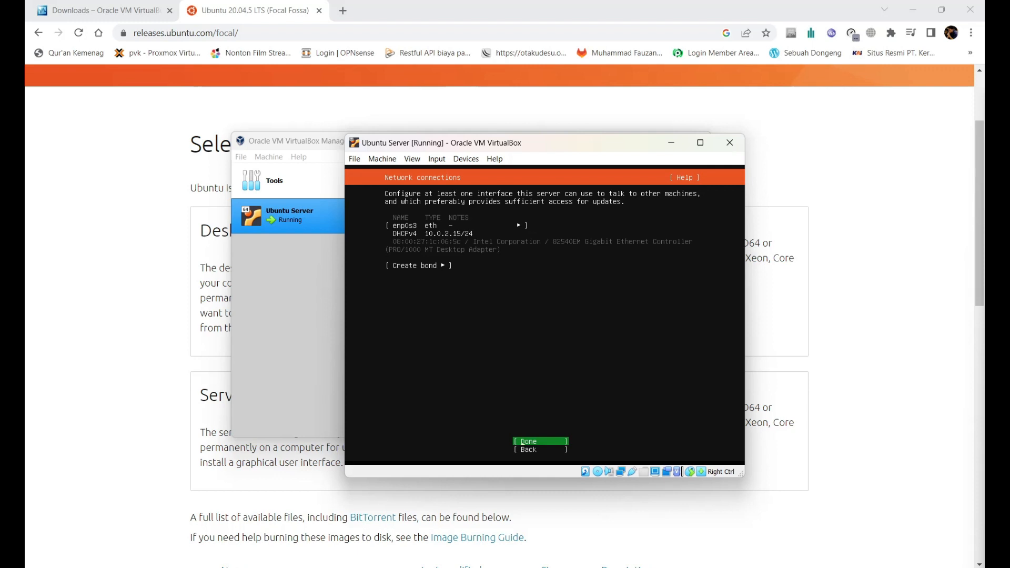
key(Return)
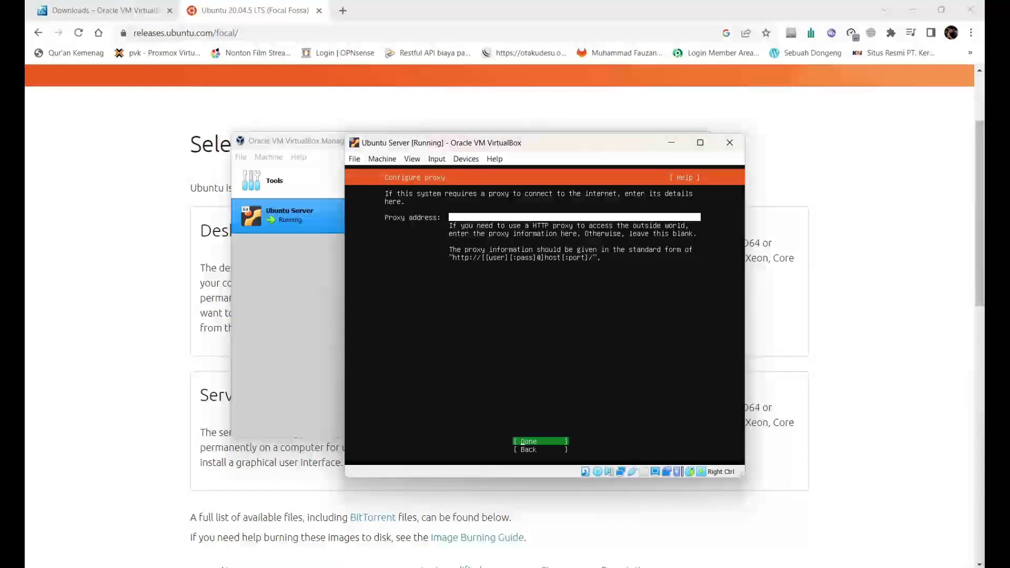
key(Return)
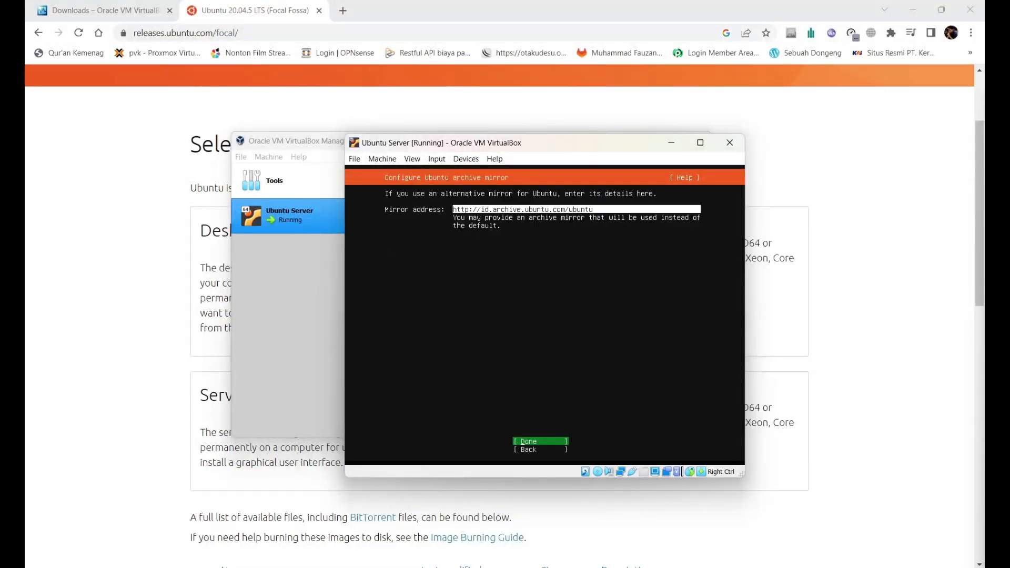
key(Down)
key(Down)
key(Tab)
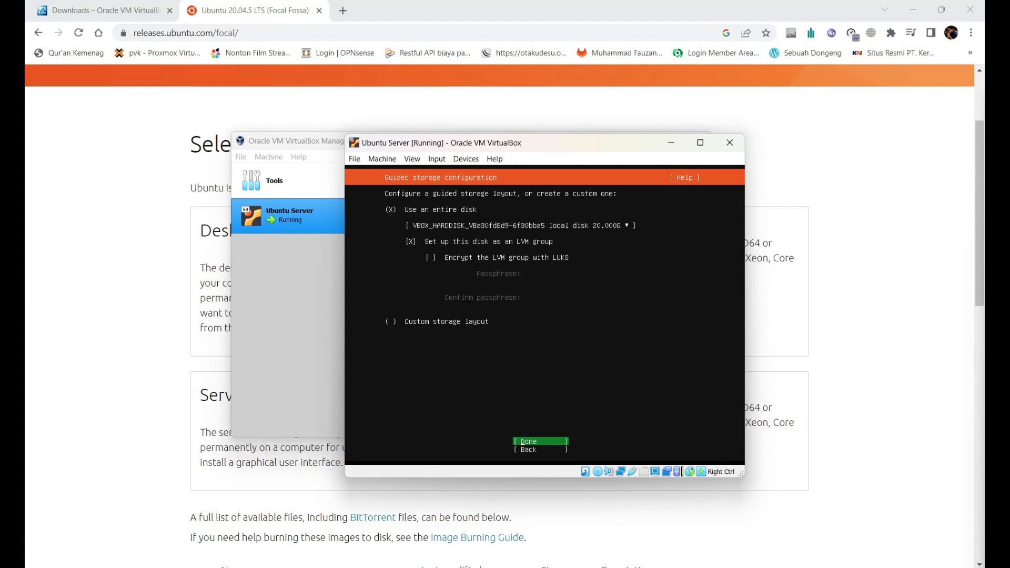
Step: Accept the guided whole-disk LVM layout and browse its logical volume, volume group and free space
key(Return)
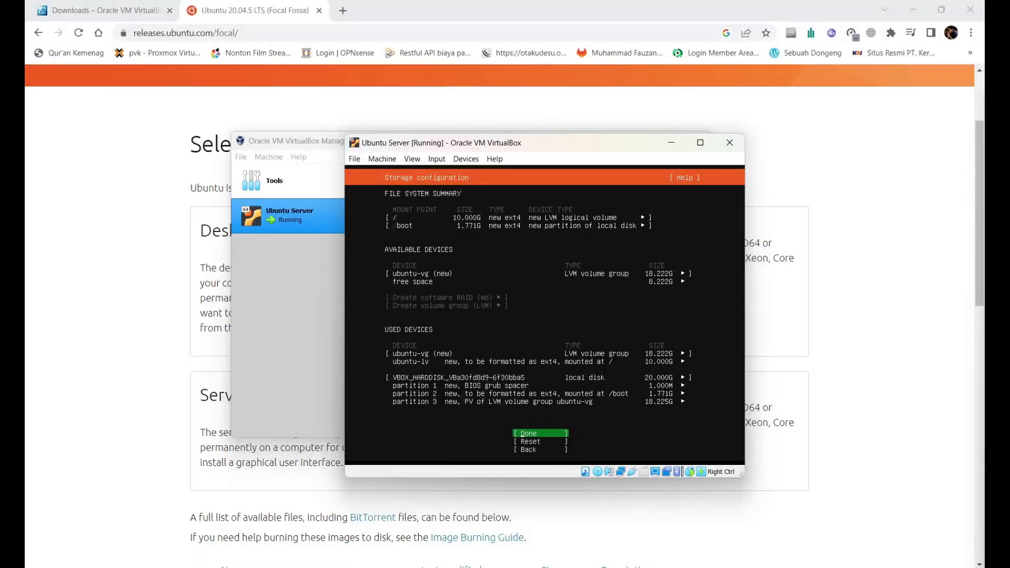
key(Up)
key(Up)
key(Up)
key(Up)
key(Up)
key(Up)
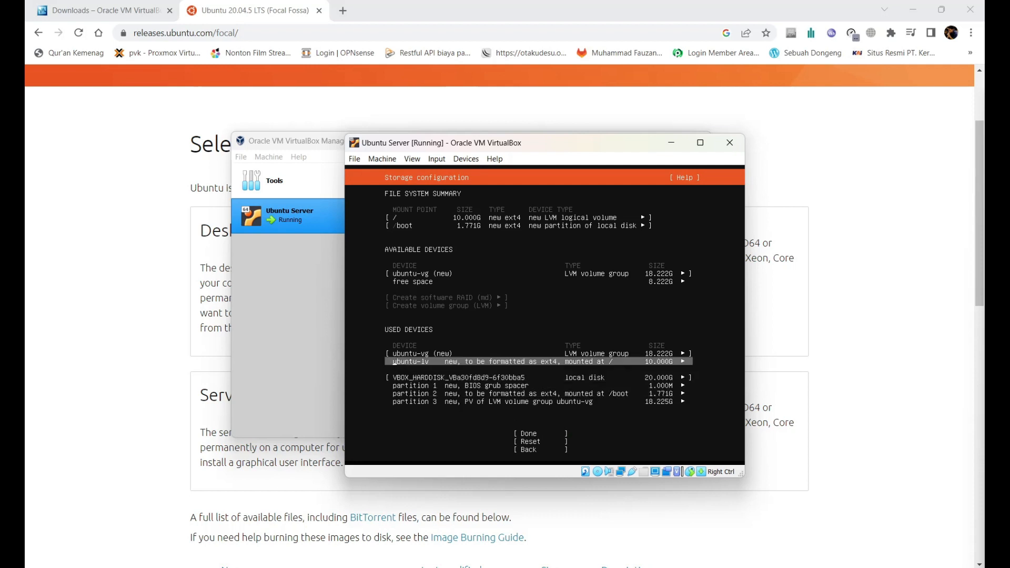
key(Up)
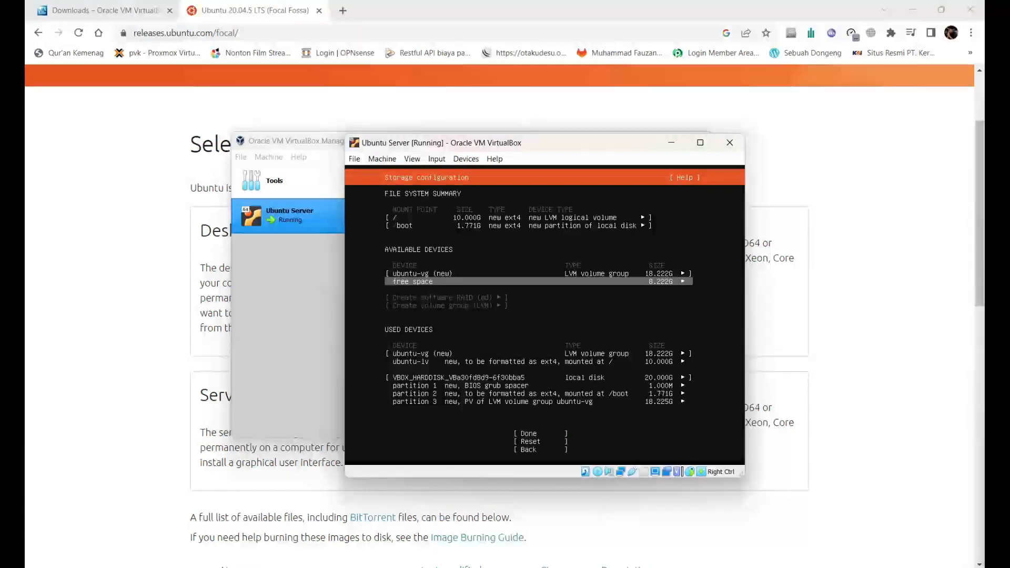
key(Down)
key(Down)
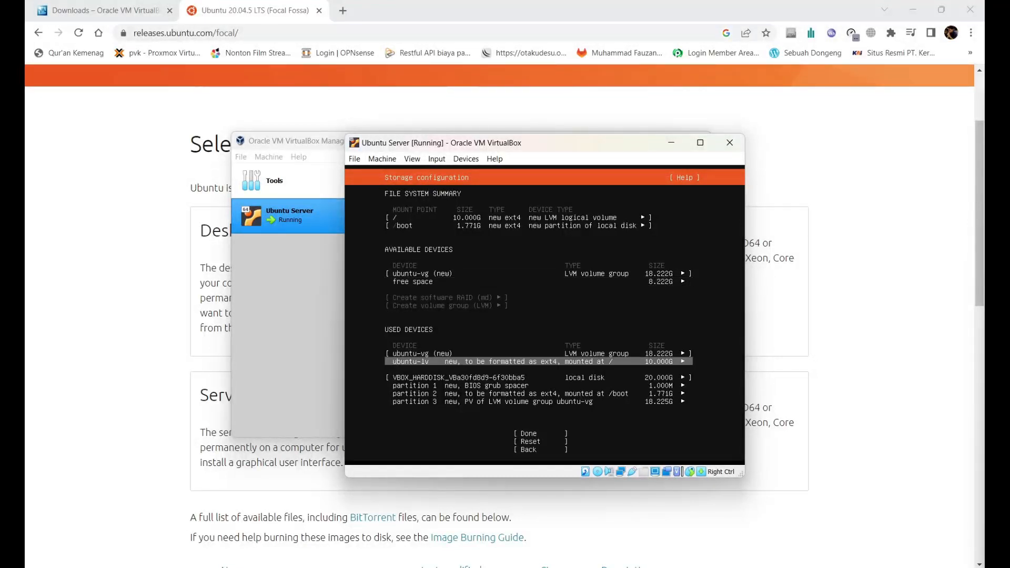
key(Down)
key(Up)
key(Up)
key(Up)
key(Up)
key(Down)
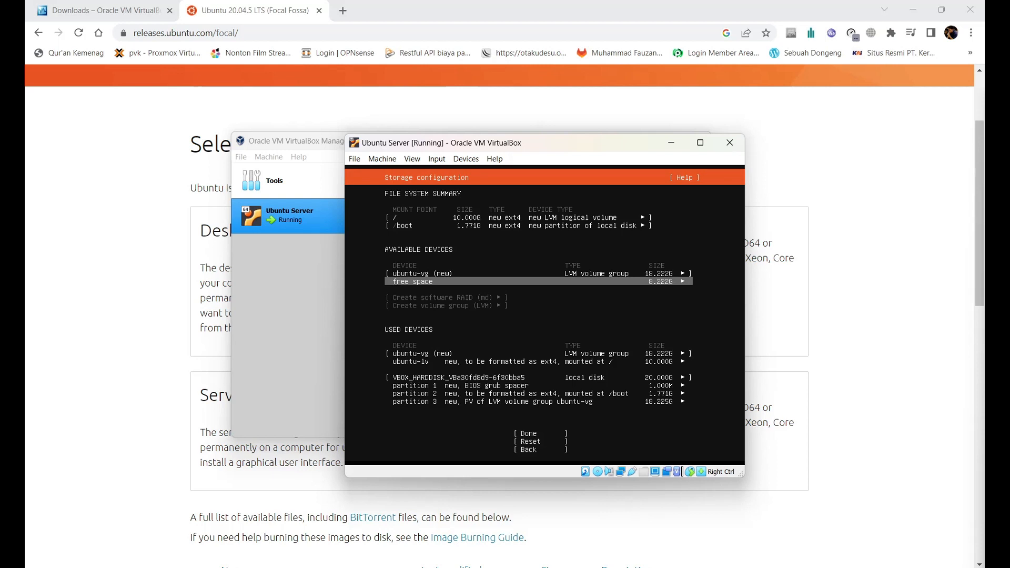
key(Up)
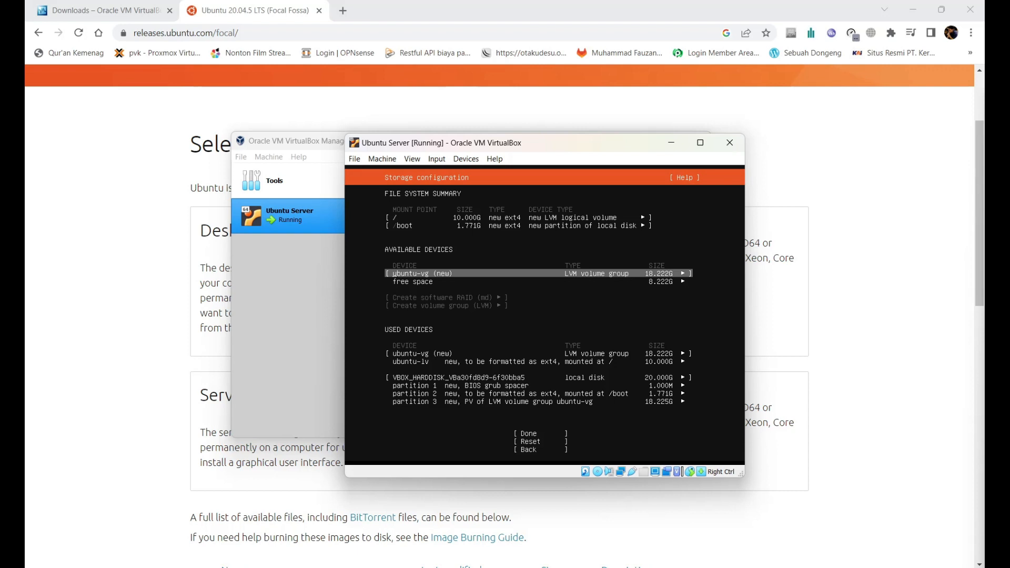
Step: Review the / and /boot mounts, then reset the storage configuration
key(Up)
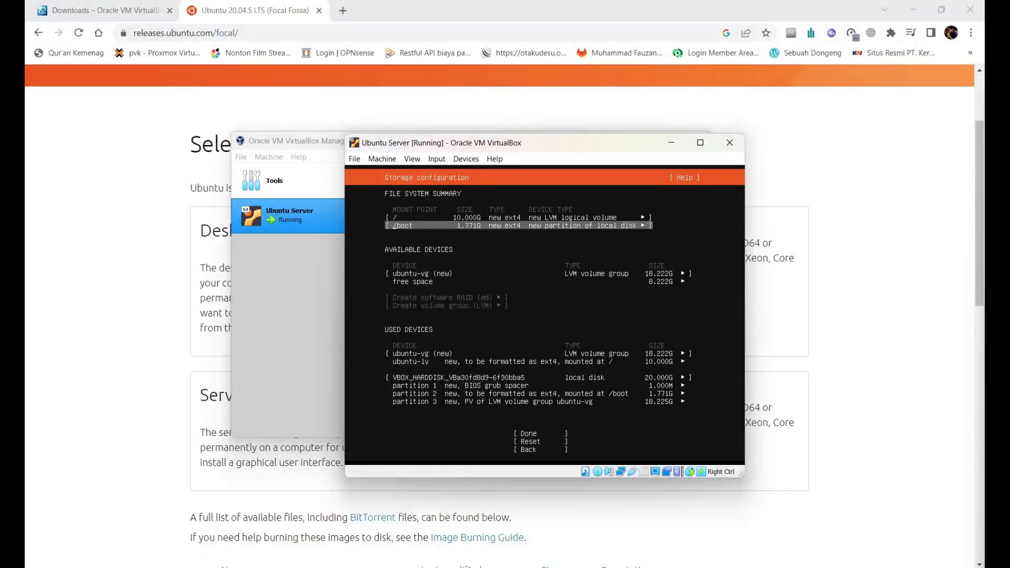
key(Up)
key(Down)
key(Down)
key(Down)
key(Up)
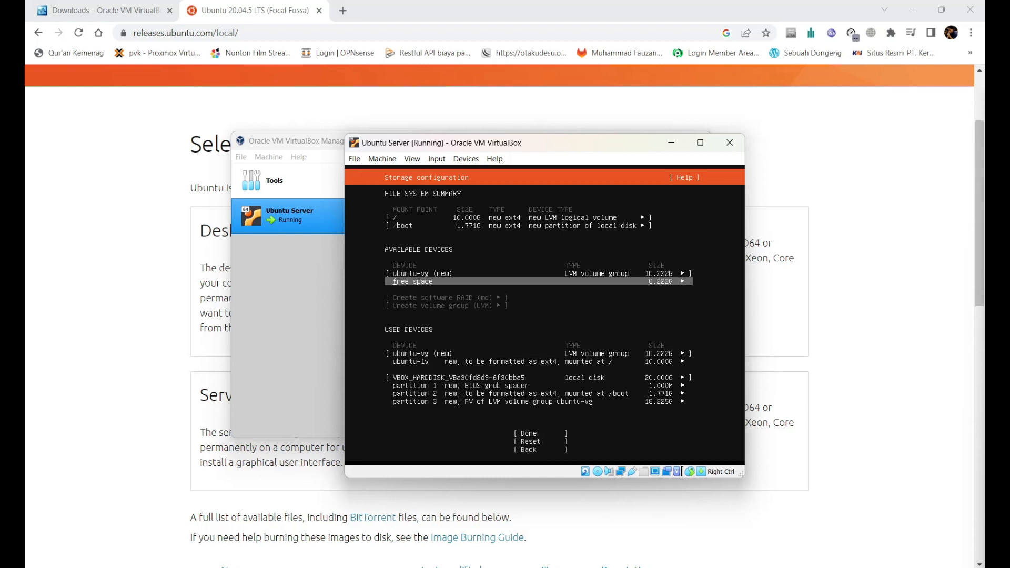
key(Down)
key(Down)
key(Down)
key(Down)
key(Down)
key(Down)
key(Down)
key(Down)
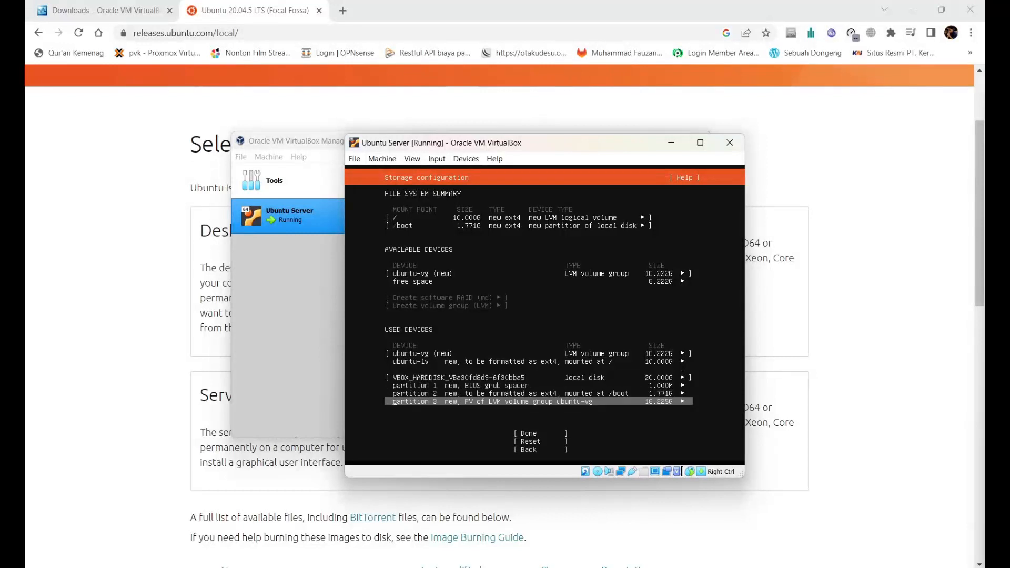
key(Return)
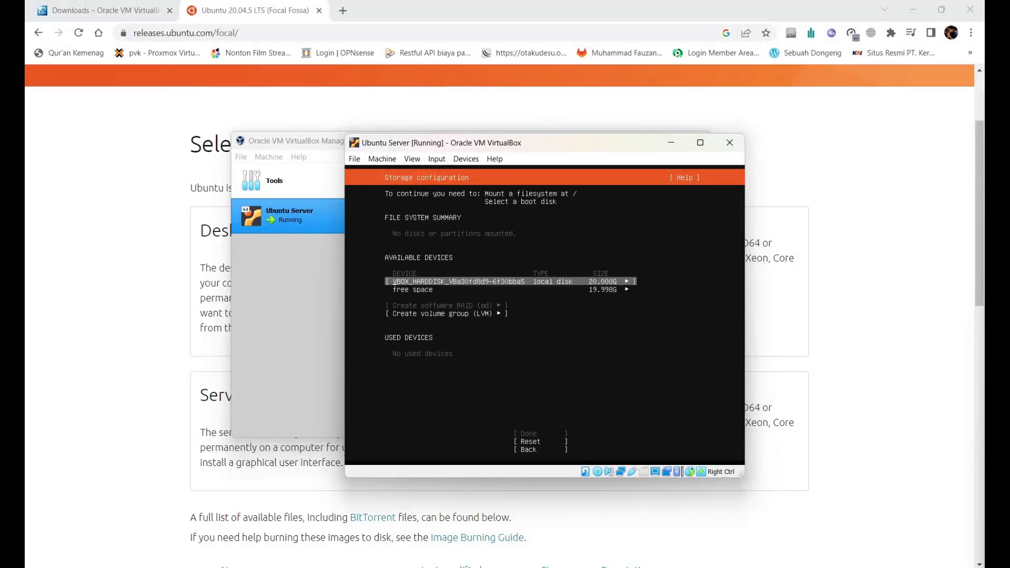
Step: Add a 19.9G GPT partition on the free space, formatted ext4 and mounted at /
key(Down)
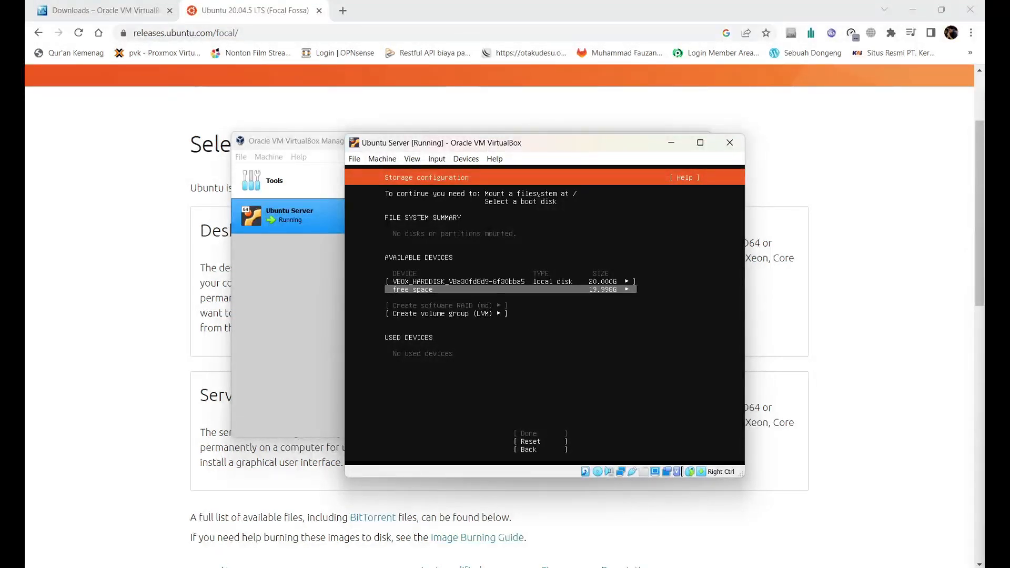
key(Return)
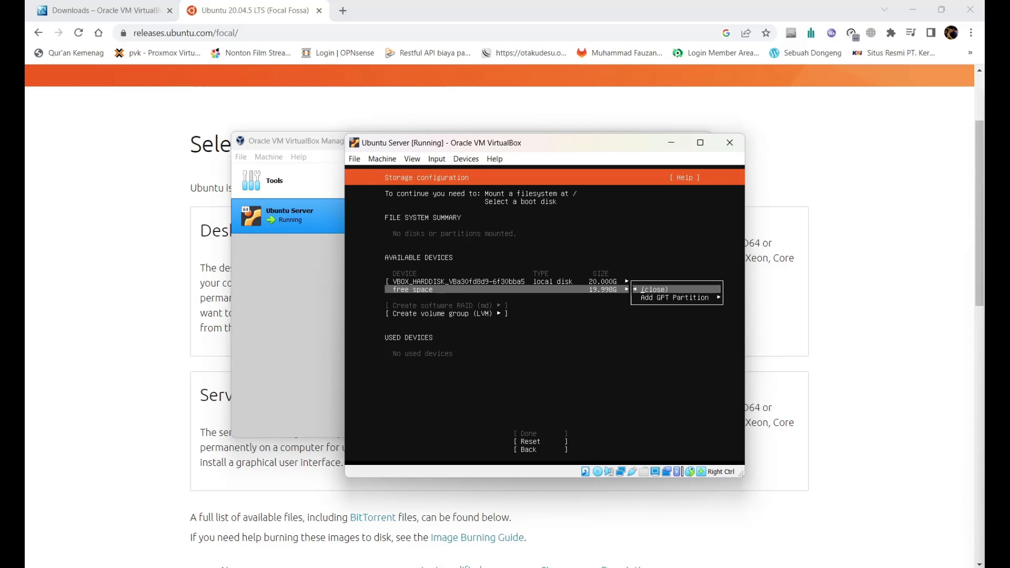
key(Down)
key(Return)
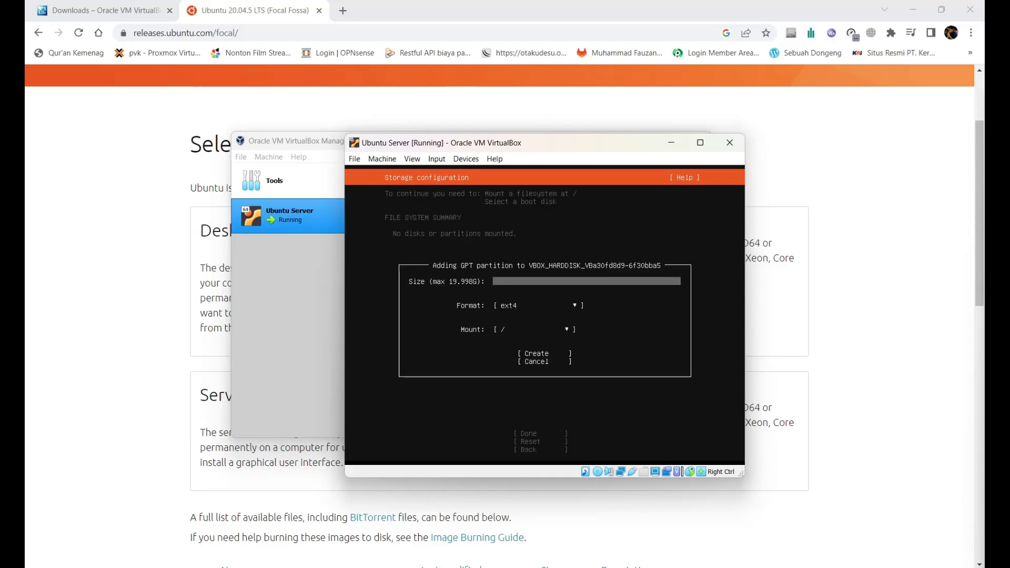
text(19.998)
key(Tab)
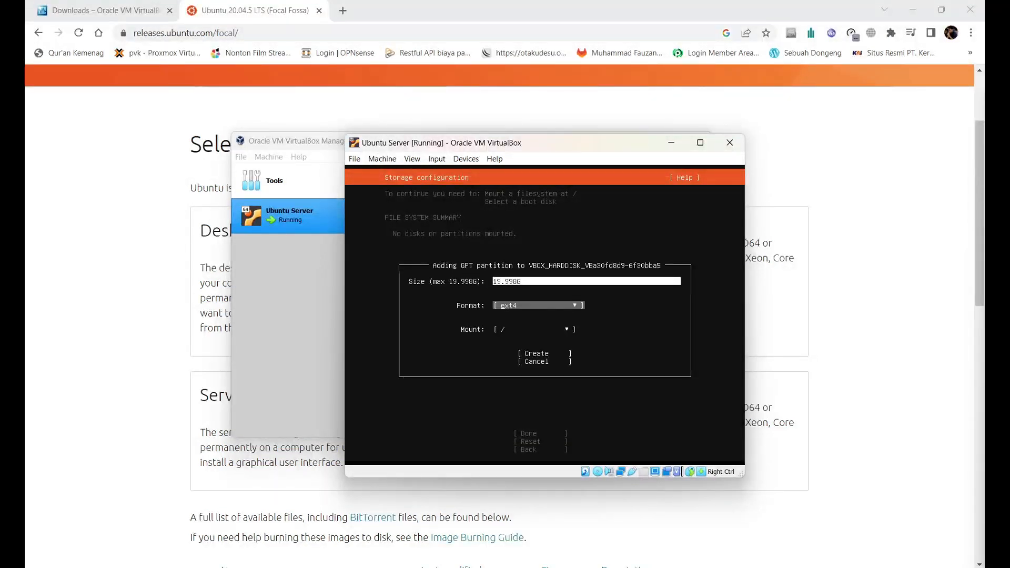
key(Tab)
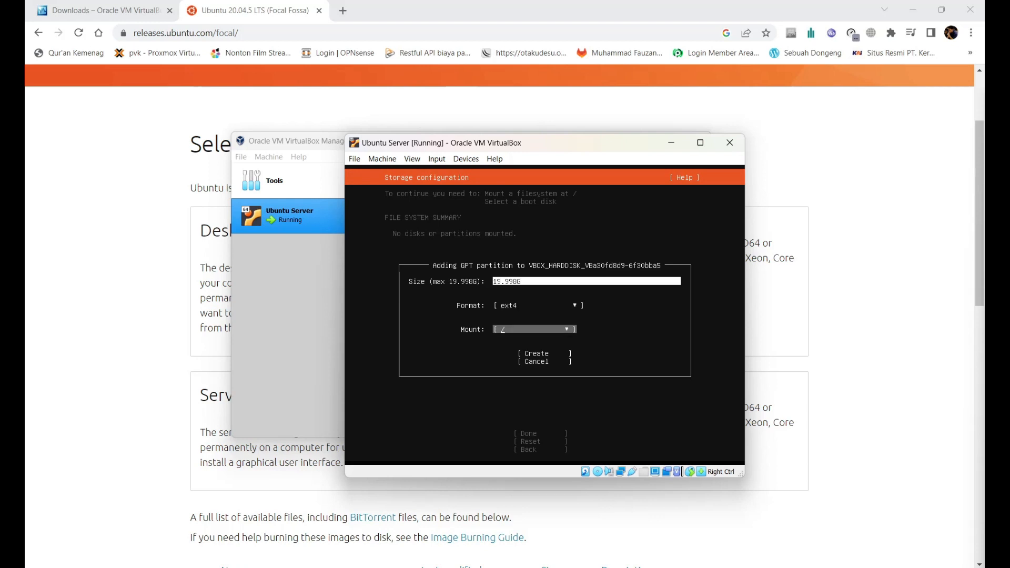
key(Tab)
key(Return)
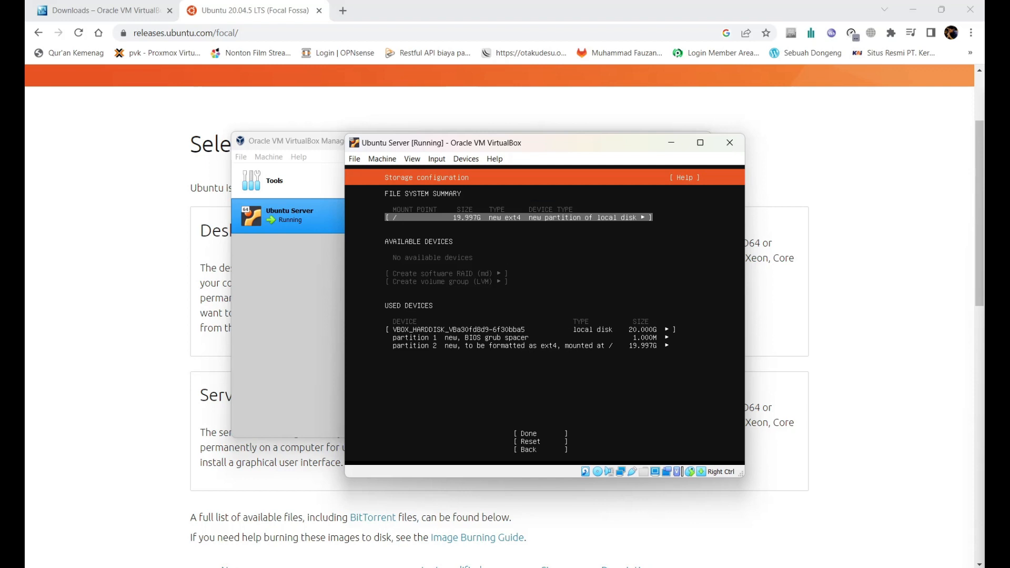
Step: Finish storage setup and confirm the destructive install to reach Profile setup
key(Down)
key(Down)
key(Down)
key(Down)
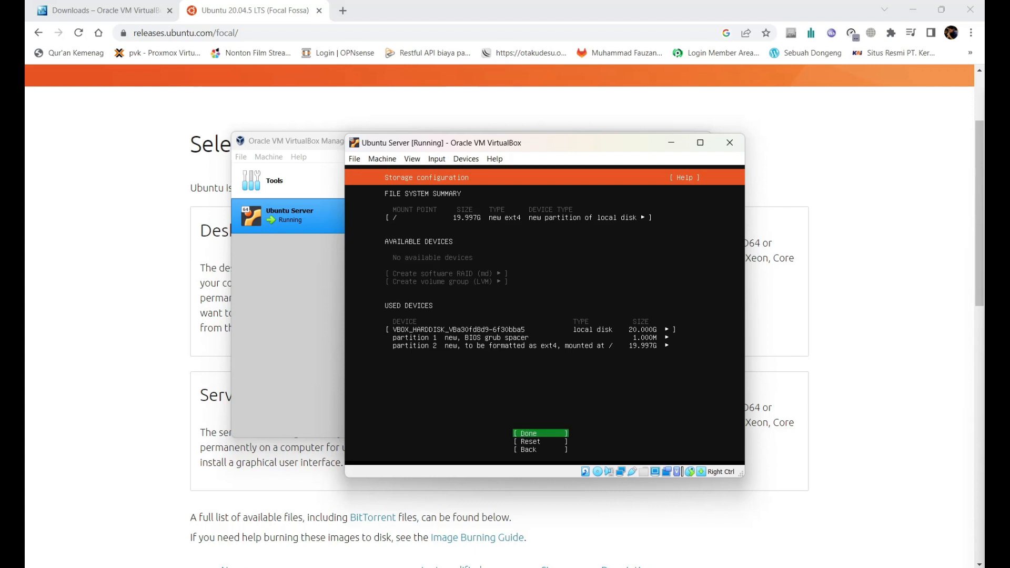
key(Return)
key(Down)
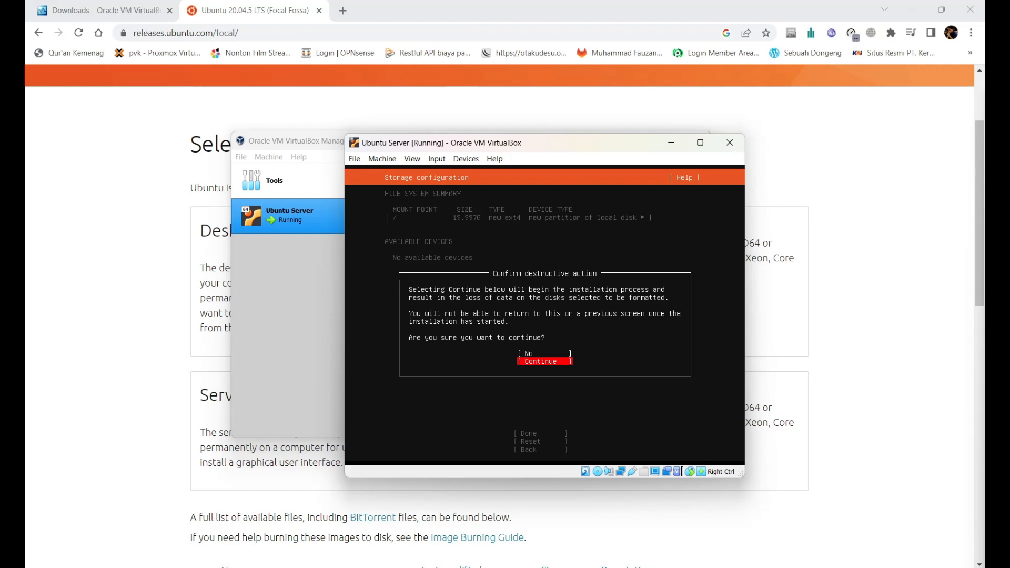
key(Return)
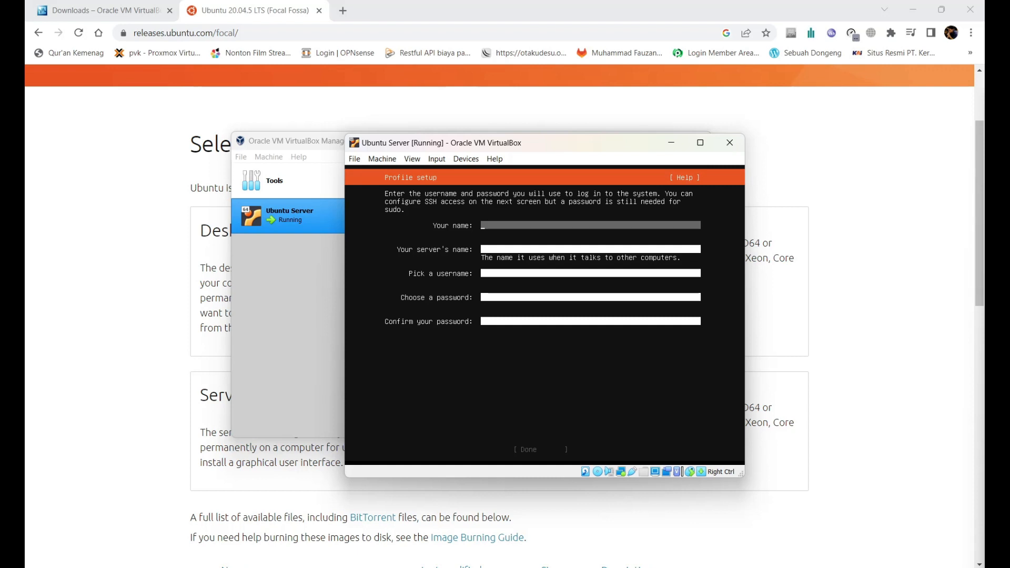
Step: Fill the profile with name User, server name lab-pc, username user and a confirmed password, then submit
text(User)
key(Tab)
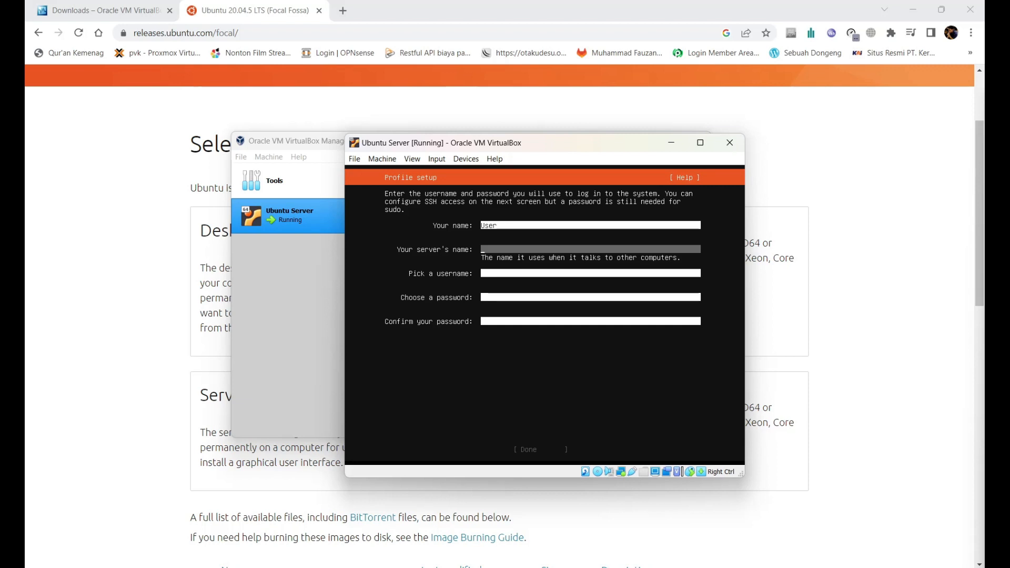
text(lab-pc)
key(Tab)
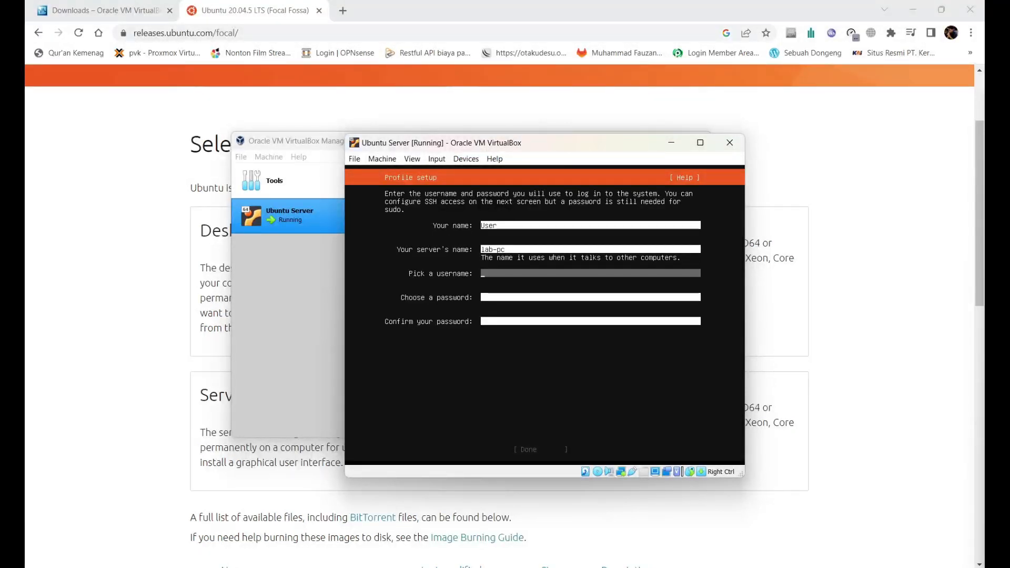
text(user)
key(Tab)
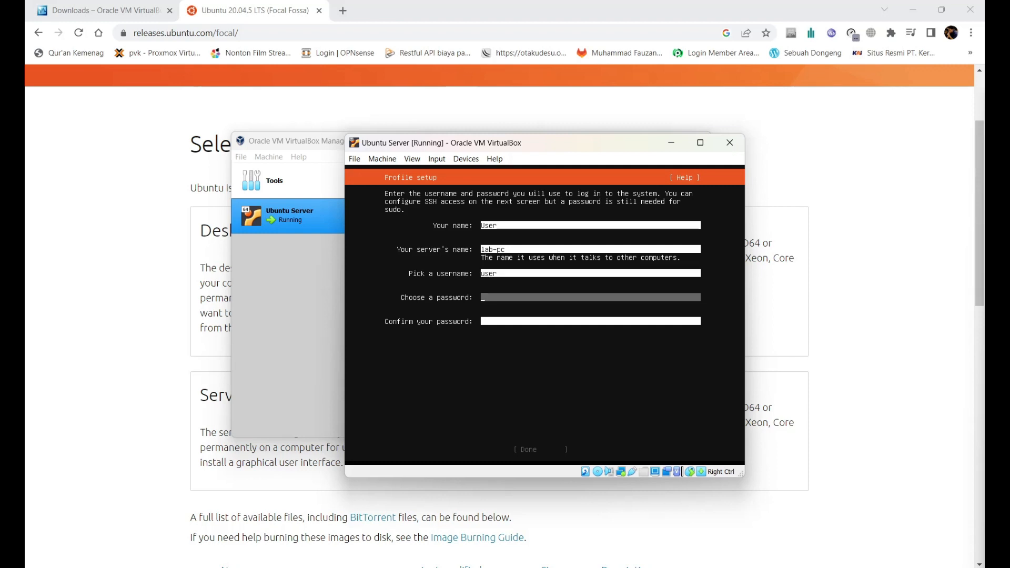
text(123)
key(Tab)
text(123)
key(Tab)
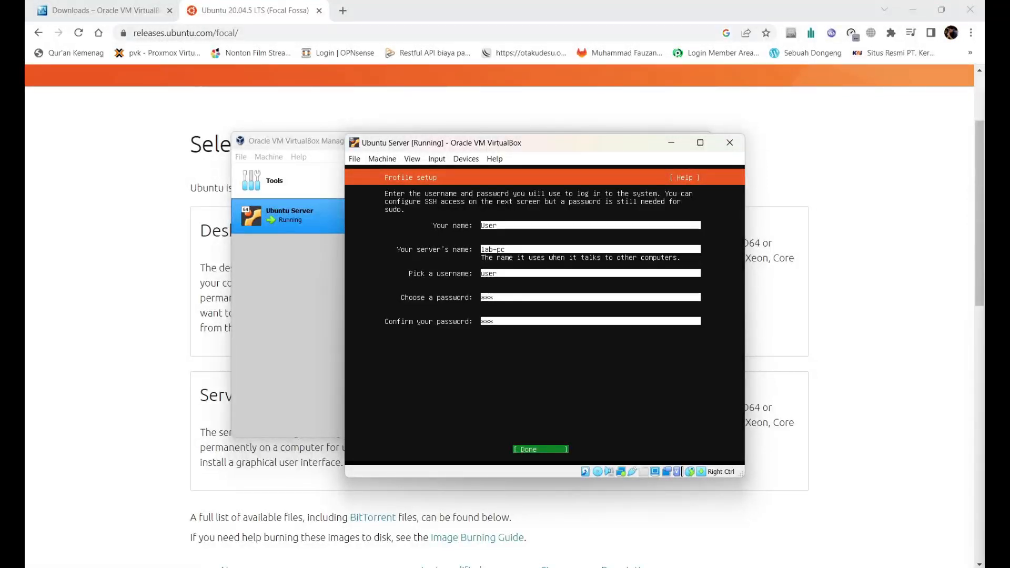
key(Return)
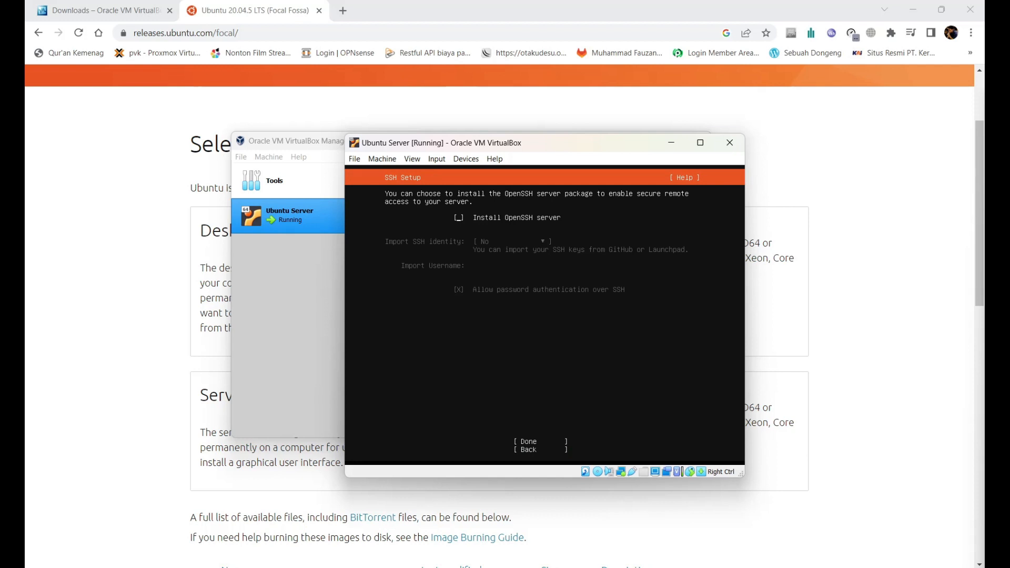
Step: Tick Install OpenSSH server and confirm the SSH setup
key(space)
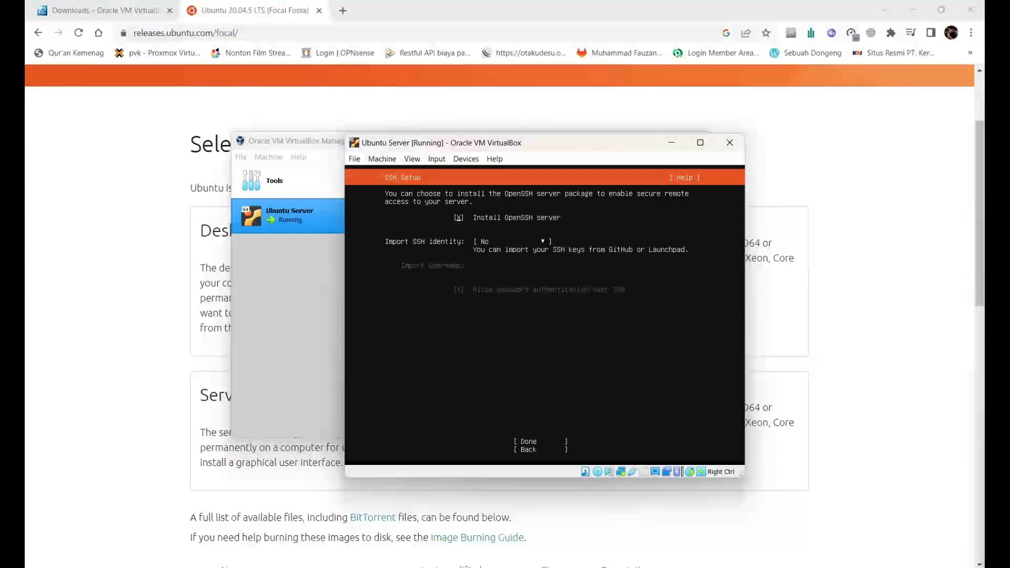
key(Down)
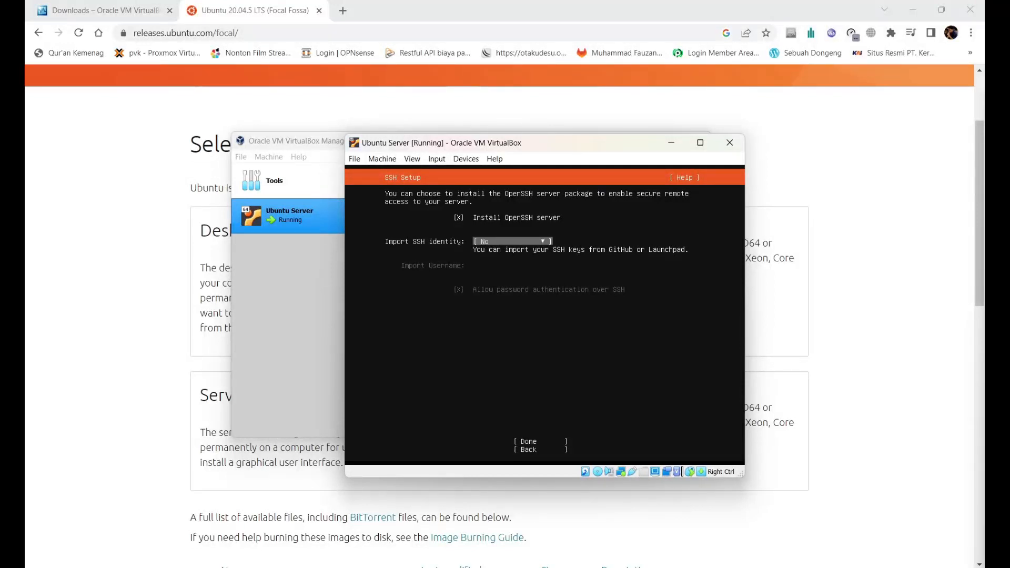
key(Down)
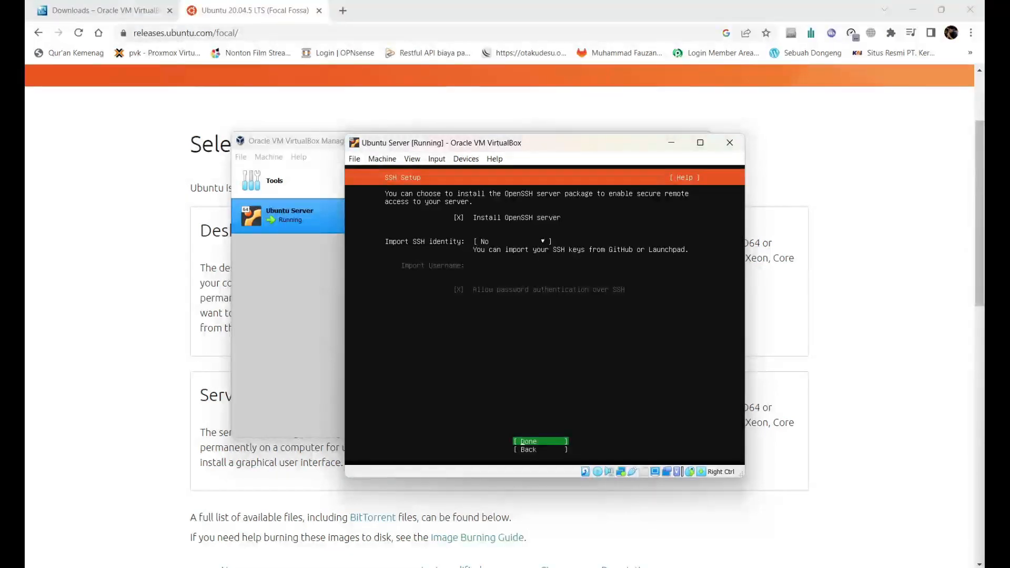
key(Return)
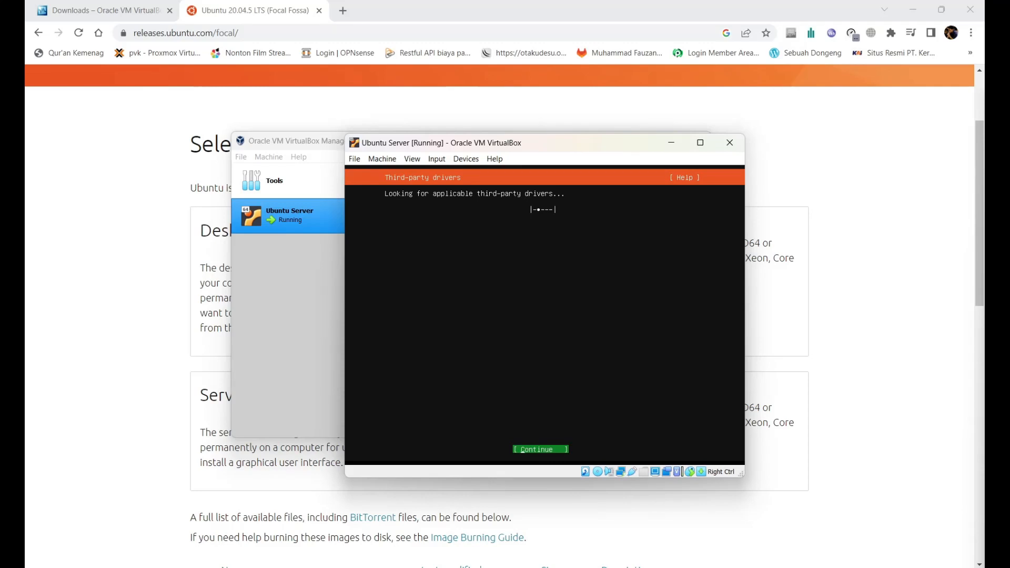
Step: Pass the third-party drivers step, browse the featured snaps without selecting any, and start installing
key(Return)
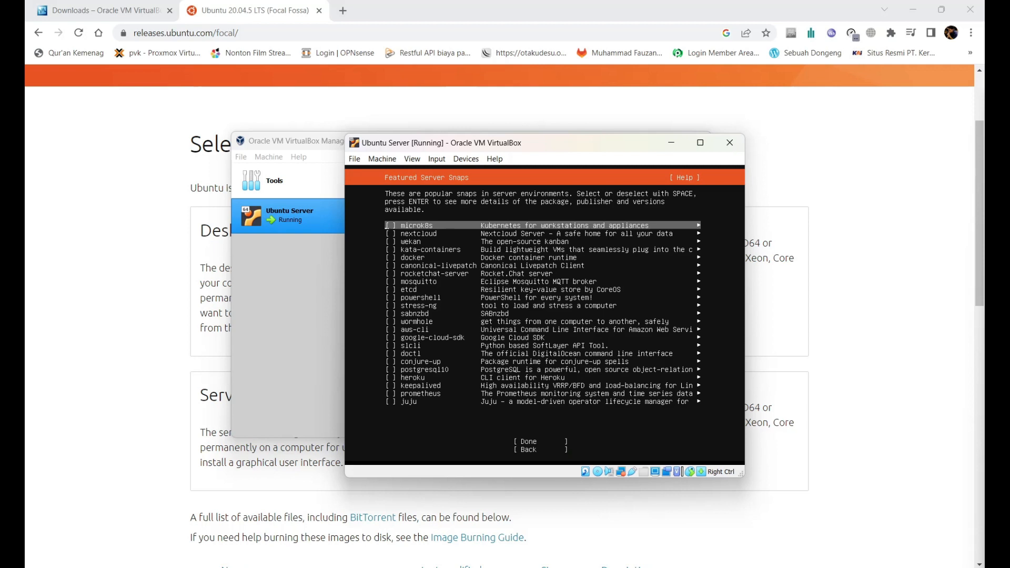
key(Down)
key(Down)
key(Down)
key(Down)
key(Down)
key(Down)
key(Down)
key(Down)
key(Down)
key(Down)
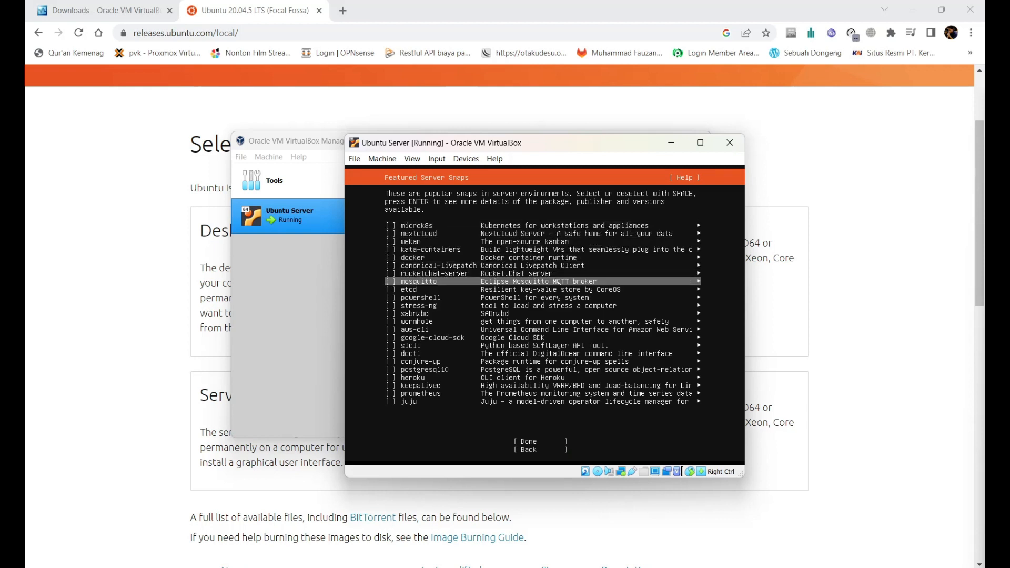
key(Down)
key(Down)
key(Down)
key(Down)
key(Down)
key(Down)
key(Down)
key(Down)
key(Down)
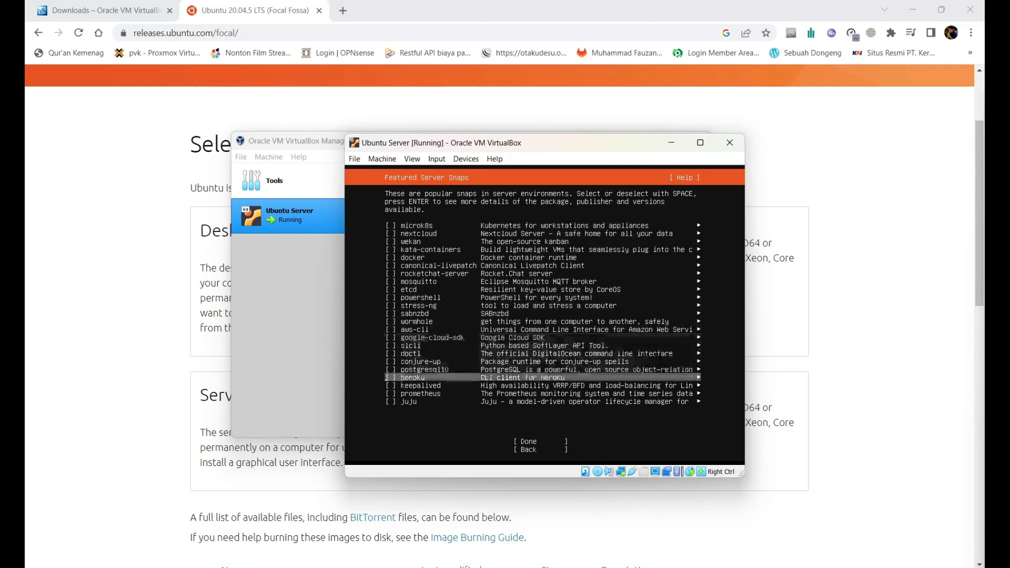
key(Down)
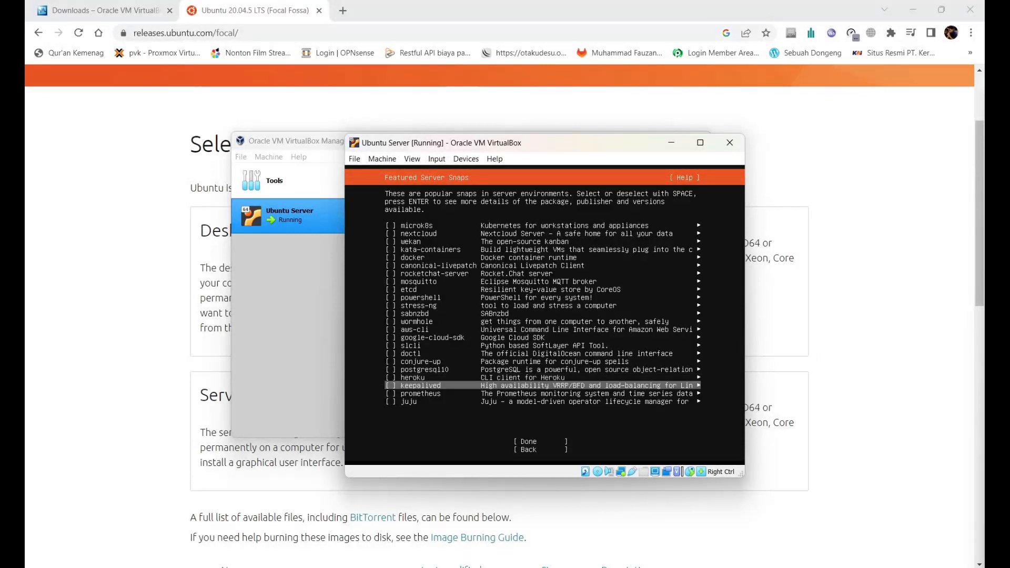
key(Down)
key(Down)
key(Down)
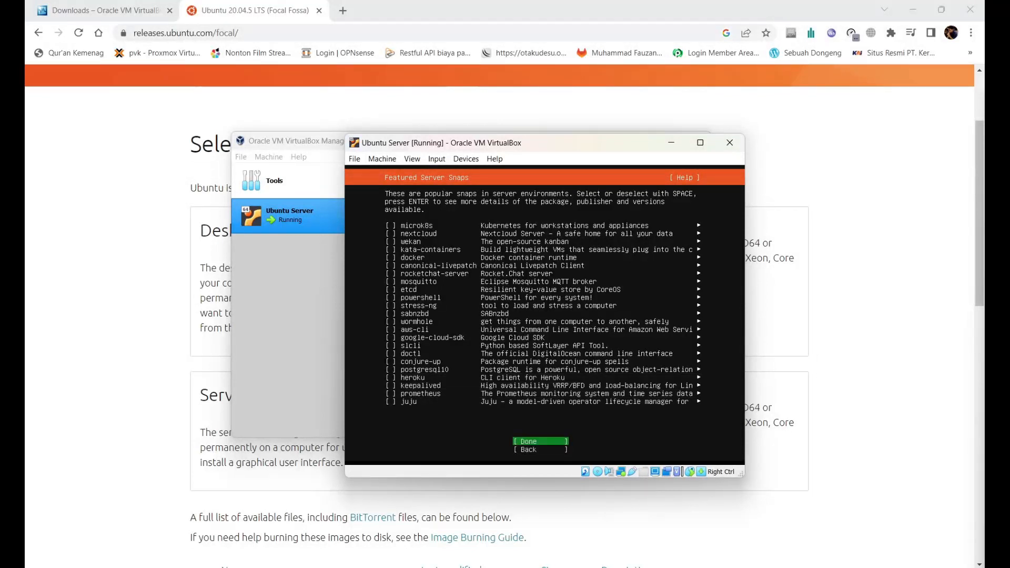
key(Up)
key(Up)
key(Up)
key(Up)
key(Up)
key(Up)
key(Up)
key(Up)
key(Up)
key(Up)
key(Up)
key(Up)
key(Up)
key(Up)
key(Up)
key(Up)
key(Up)
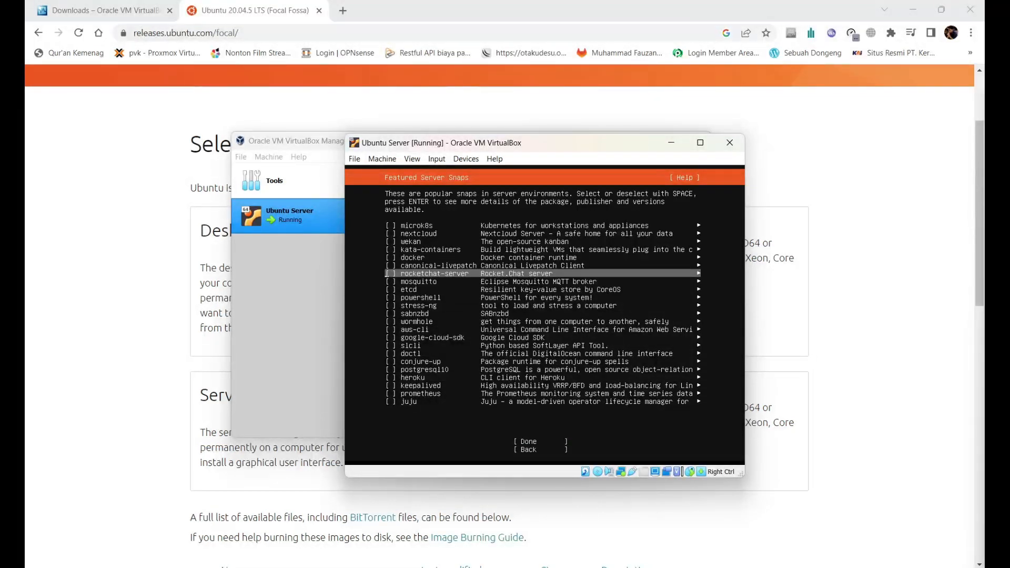
key(Down)
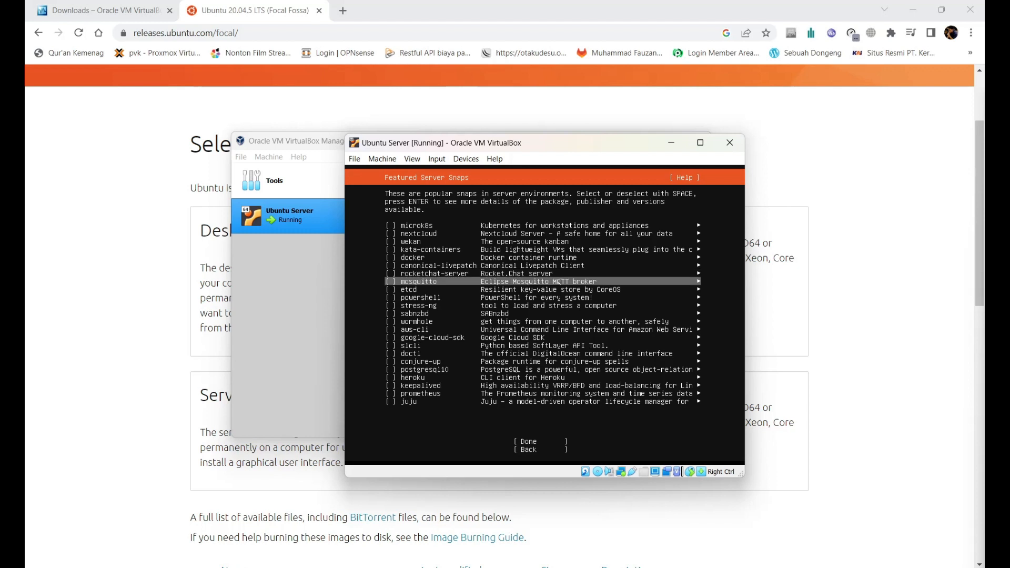
key(Up)
key(Up)
key(Up)
key(Up)
key(Up)
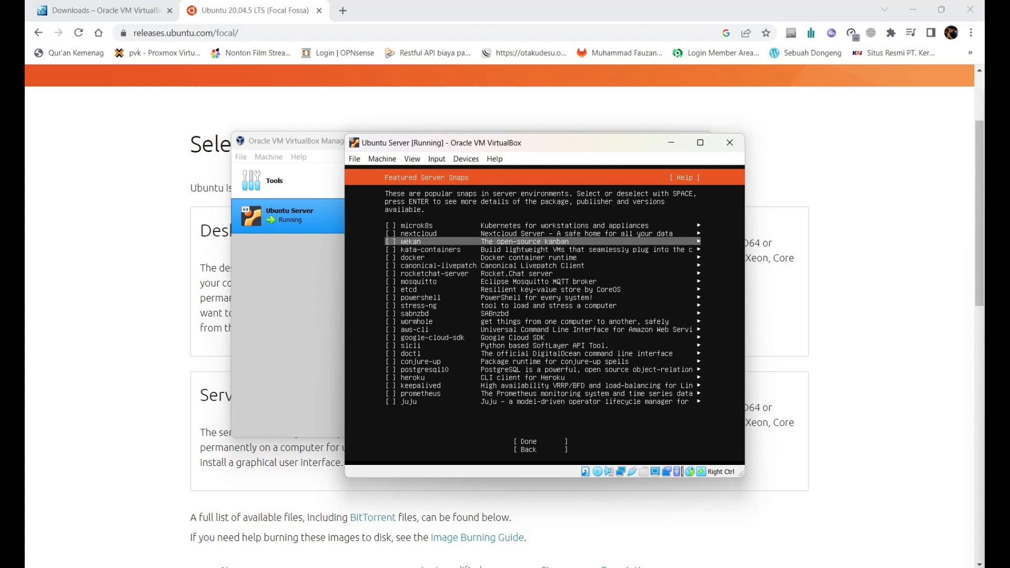
key(Down)
key(Down)
key(Down)
key(Down)
key(Down)
key(Down)
key(Down)
key(Down)
key(Down)
key(Down)
key(Down)
key(Down)
key(Down)
key(Down)
key(Down)
key(Down)
key(Down)
key(Down)
key(Down)
key(Down)
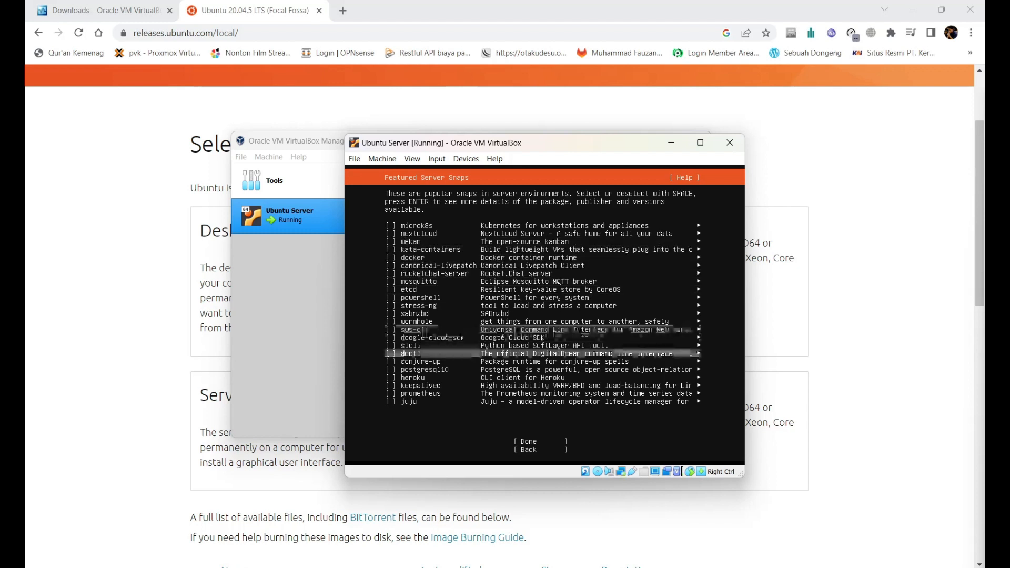
key(Up)
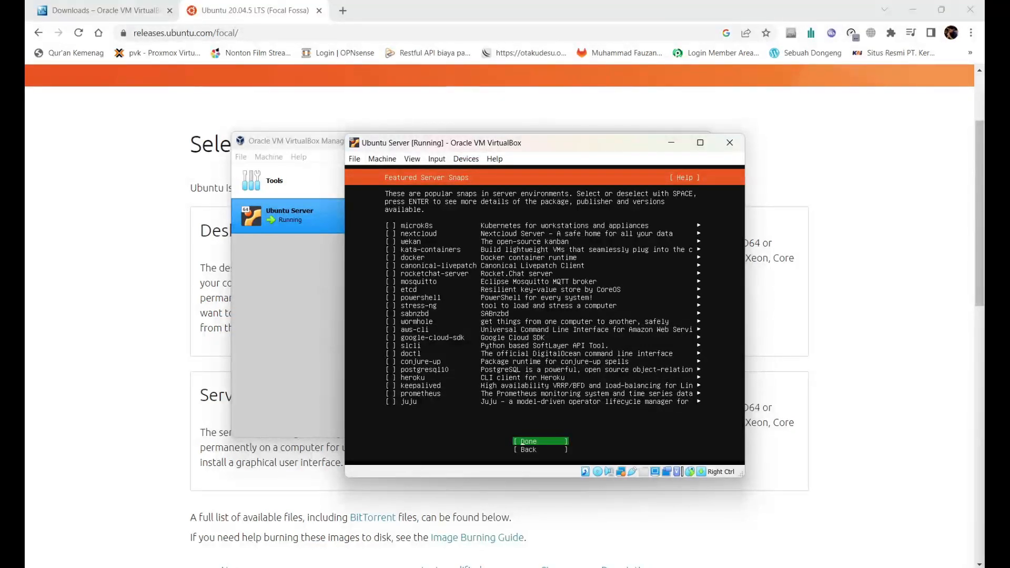
key(Return)
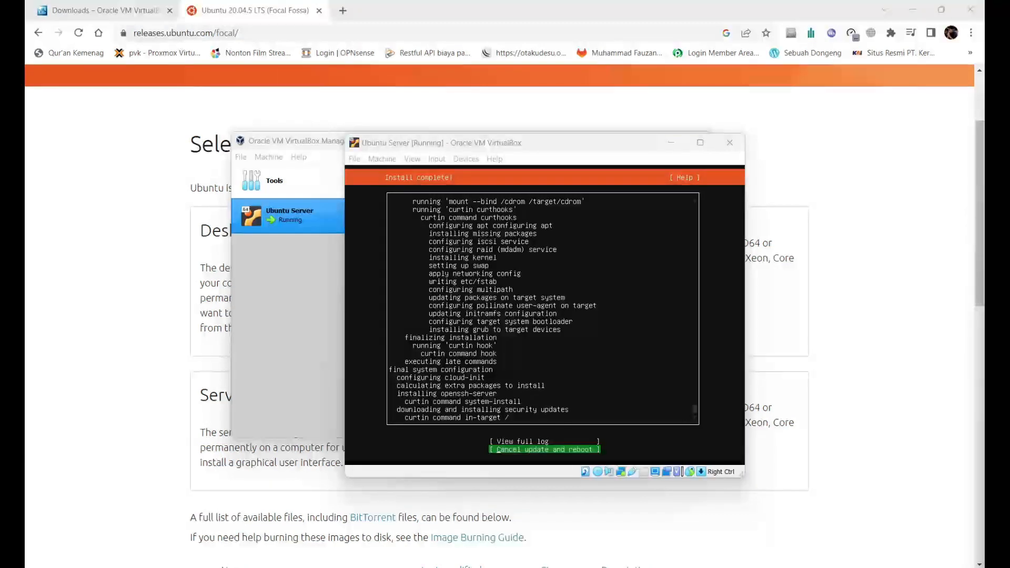
Step: View and close the full installer log, then choose Cancel update and reboot
key(alt+Tab)
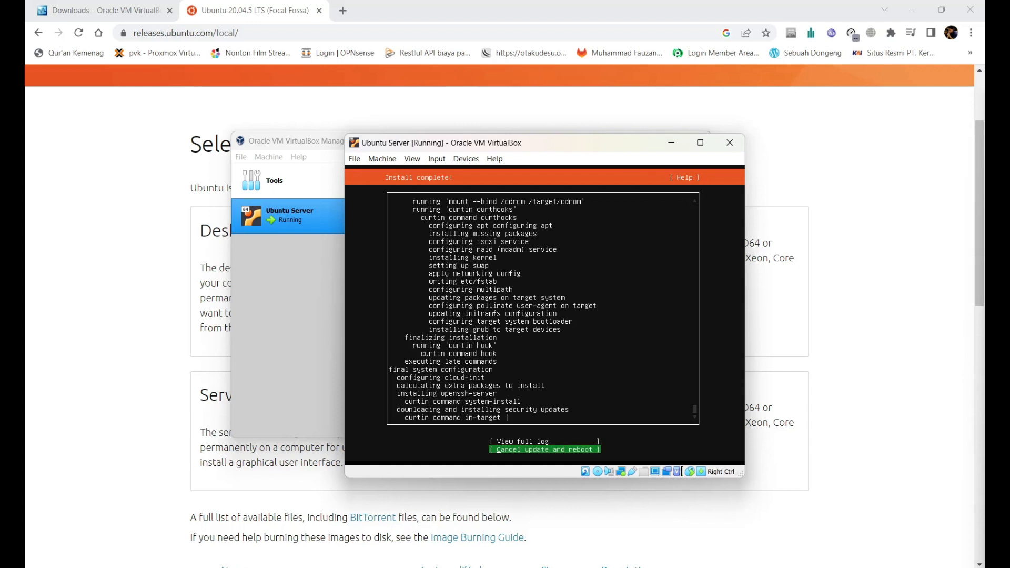
key(Up)
key(Return)
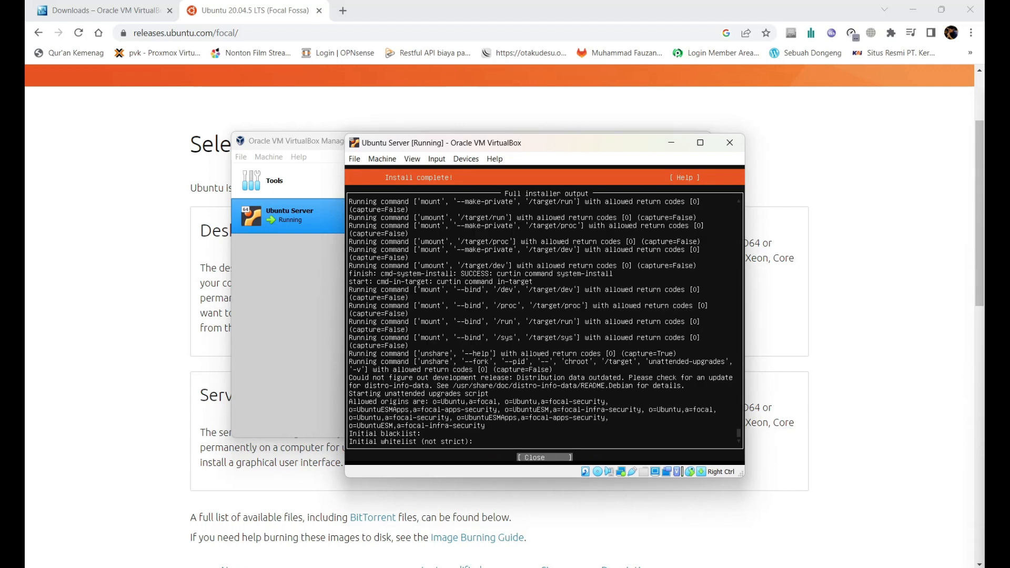
key(Return)
key(Down)
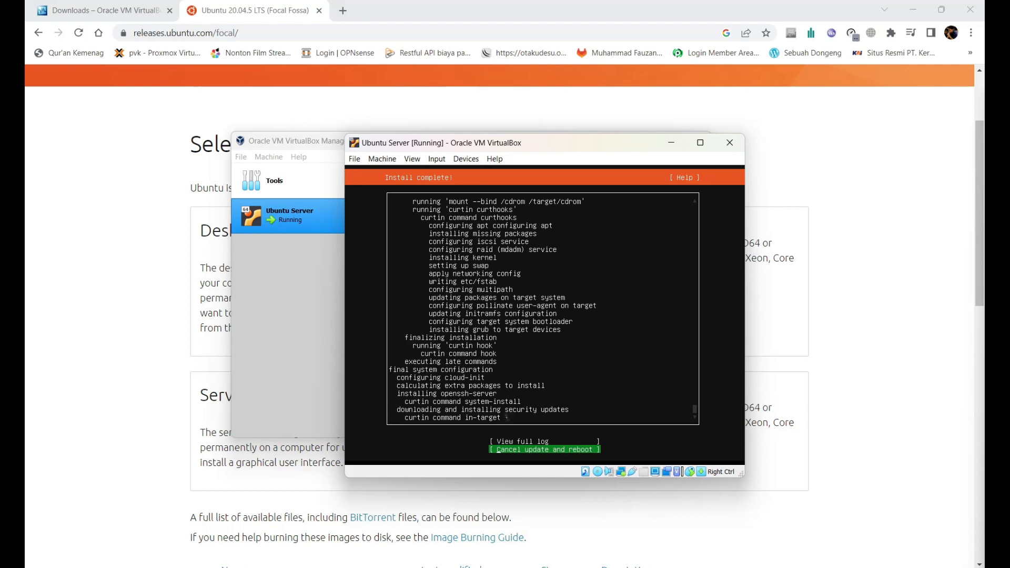
key(Return)
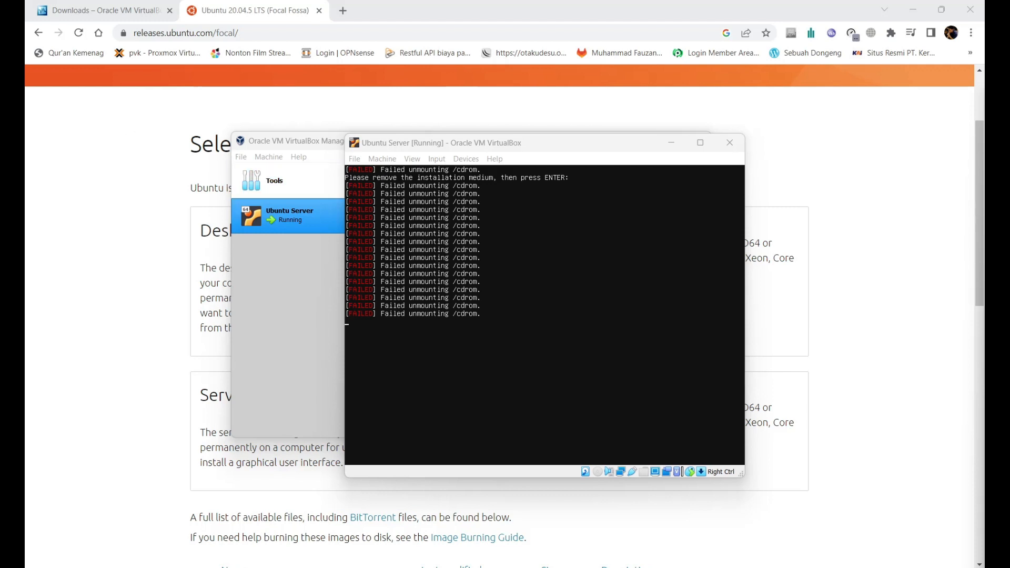
Step: Rearrange the VM console and VirtualBox Manager windows on screen
click(526, 311)
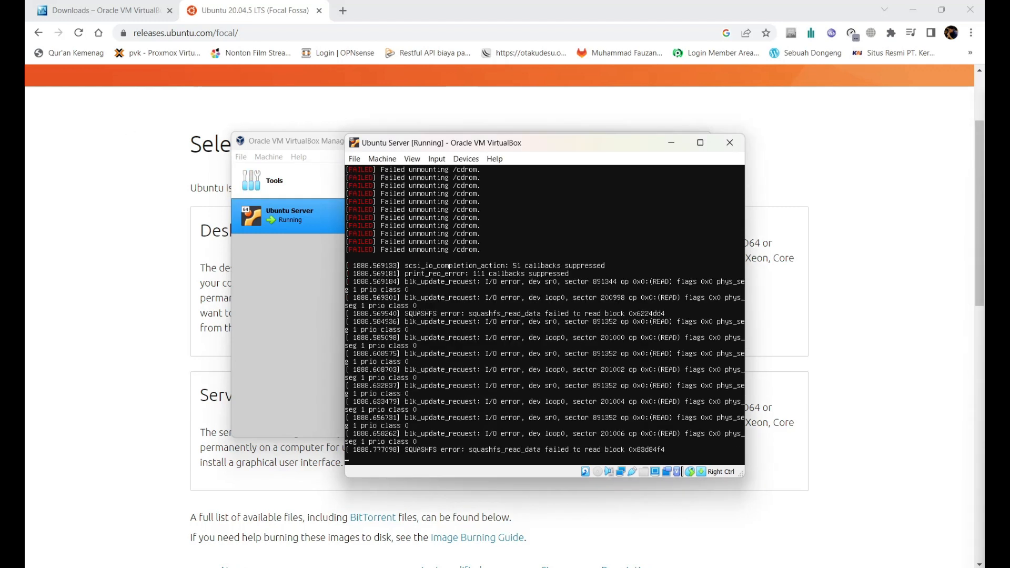
drag(540, 151, 693, 141)
drag(458, 138, 332, 121)
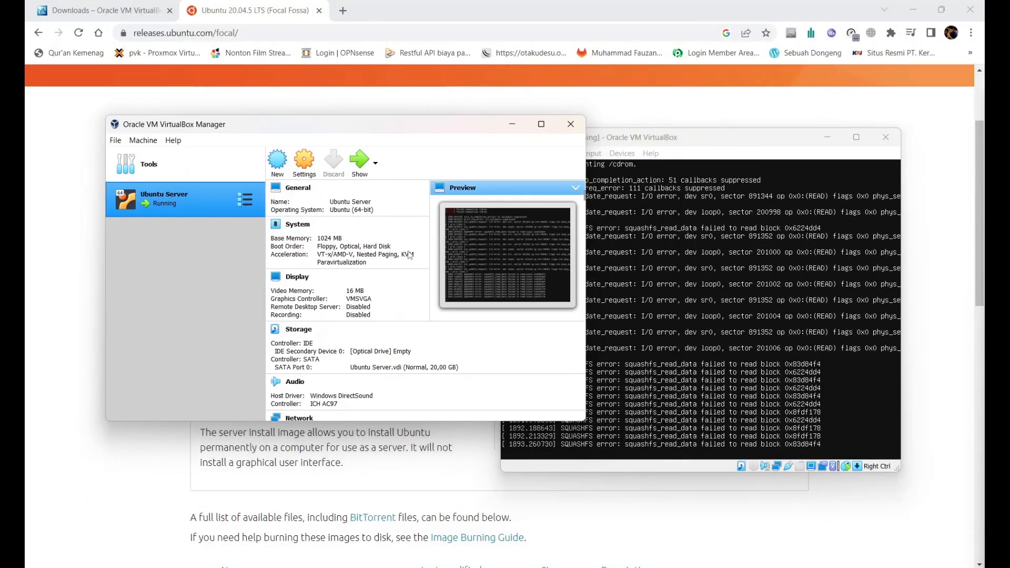
drag(685, 142, 597, 154)
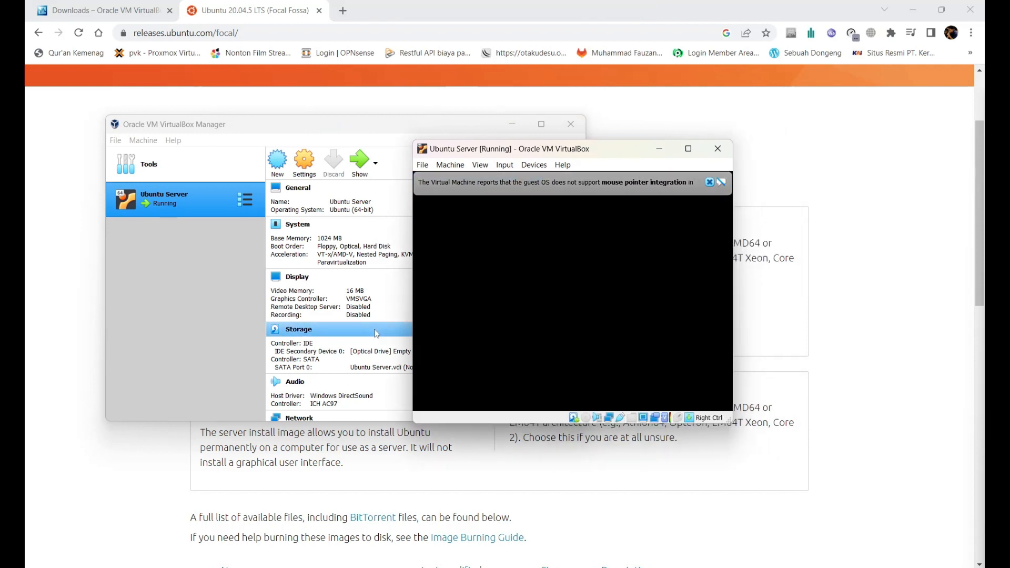
Step: Verify in the VM's Storage settings that the IDE optical drive is Empty, then accept with OK
click(304, 160)
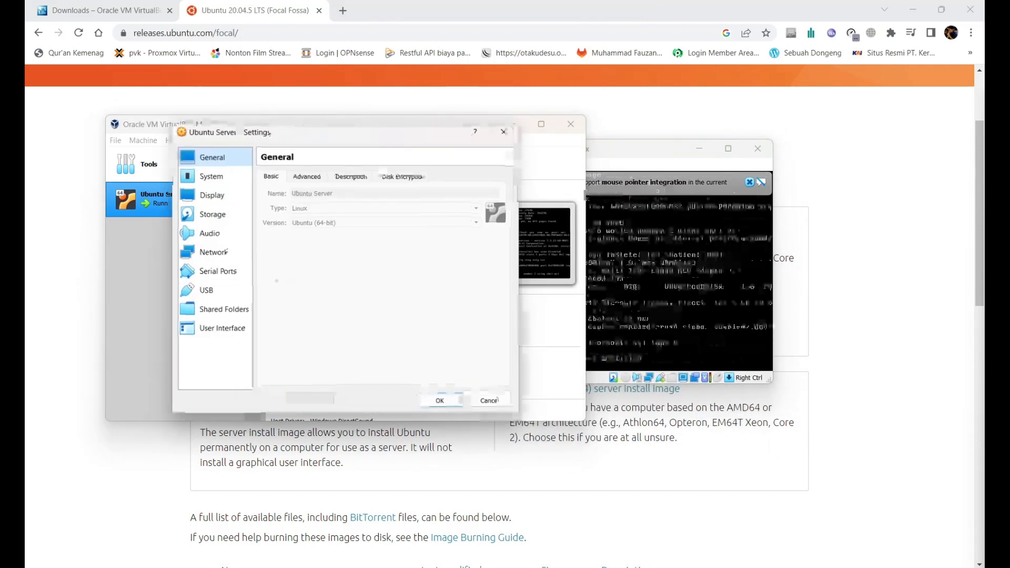
click(212, 214)
click(307, 205)
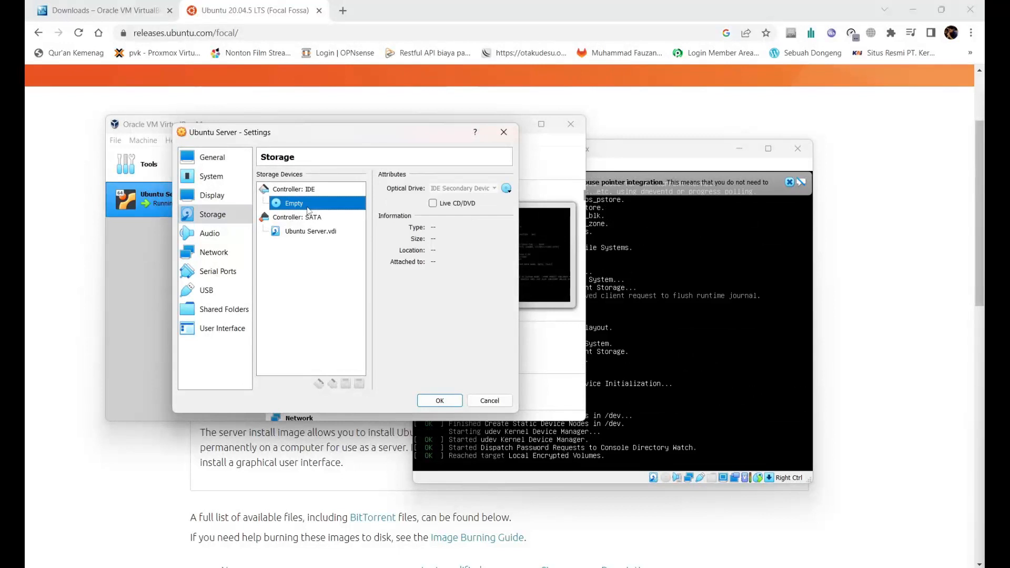
key(Up)
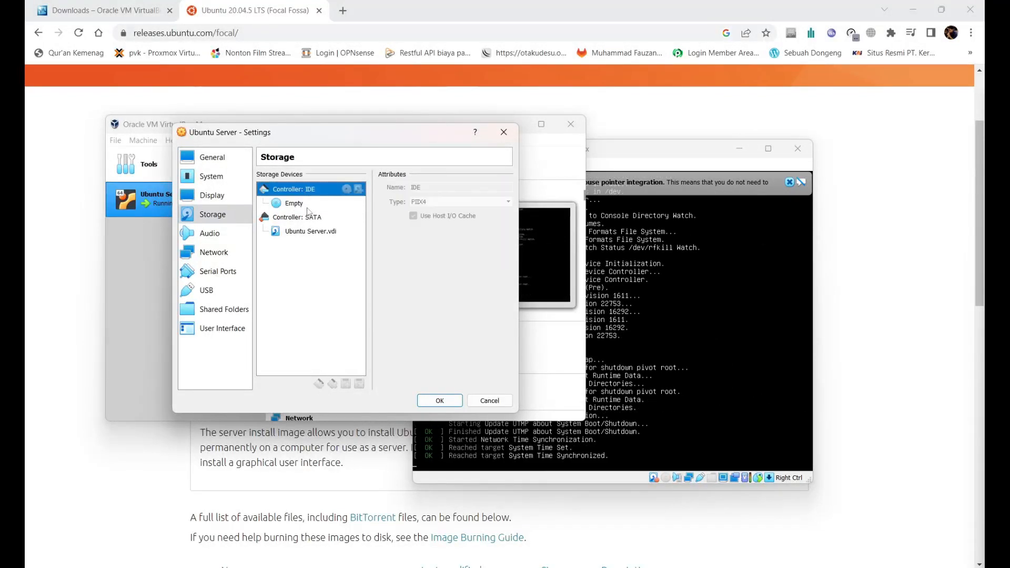
click(307, 207)
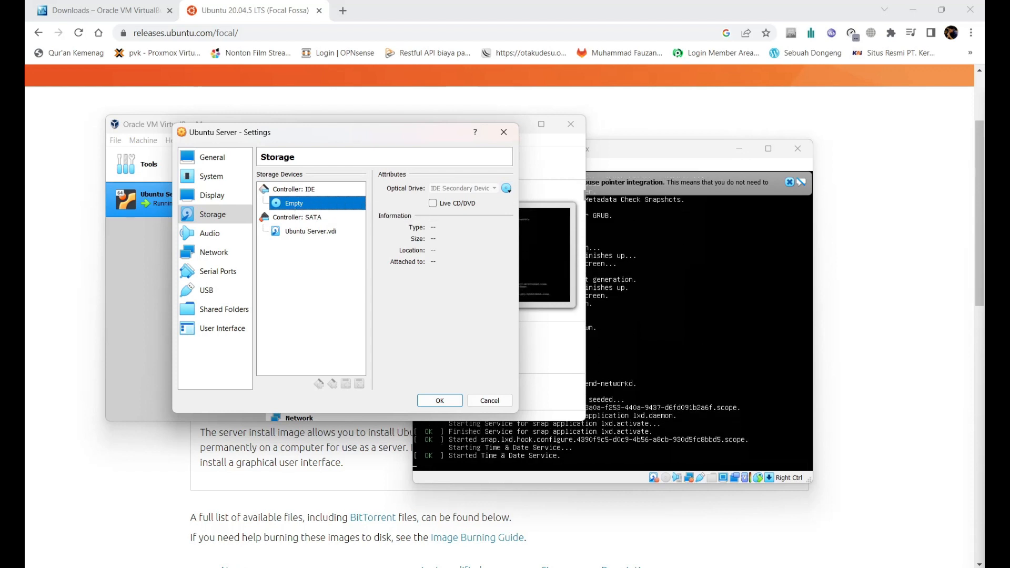
click(503, 132)
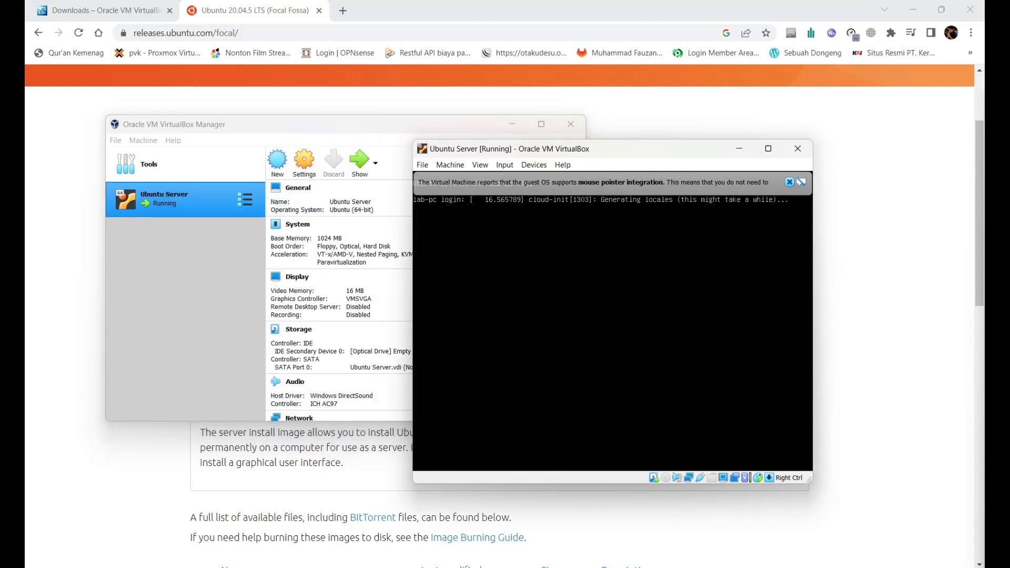
Step: Log in at the lab-pc console as user with the account password
drag(592, 152, 551, 146)
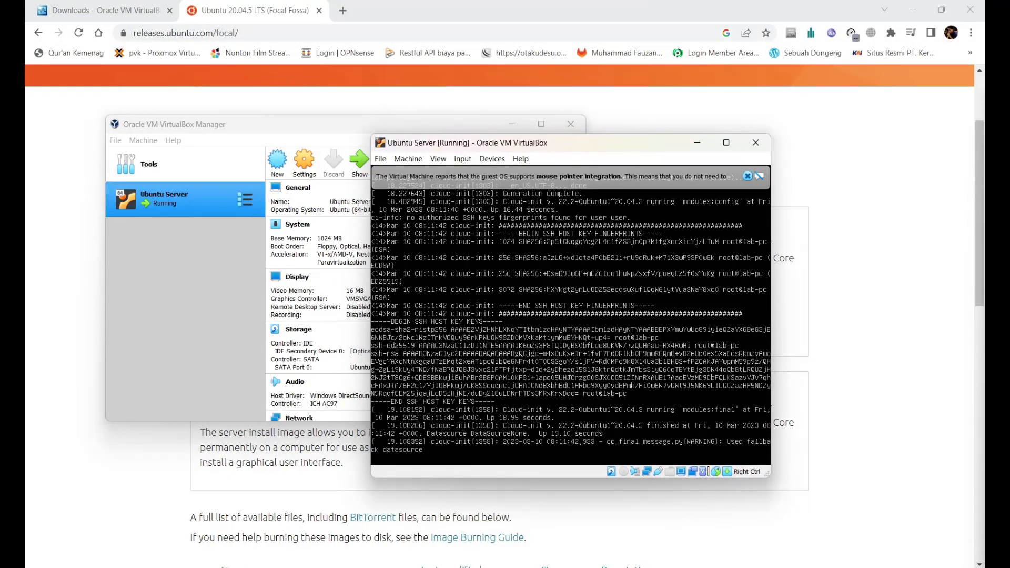
key(Return)
key(Return)
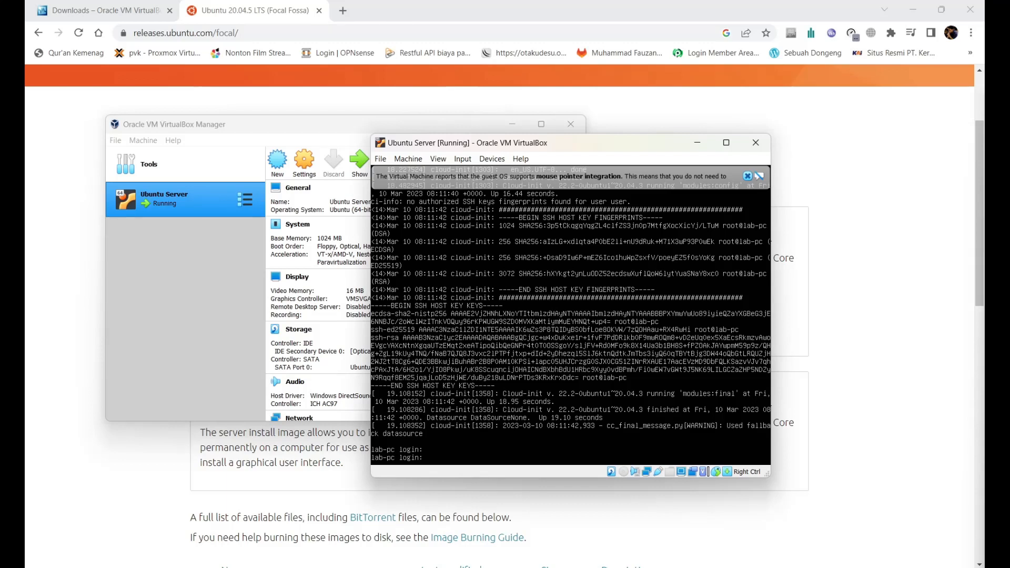
key(Return)
key(Return)
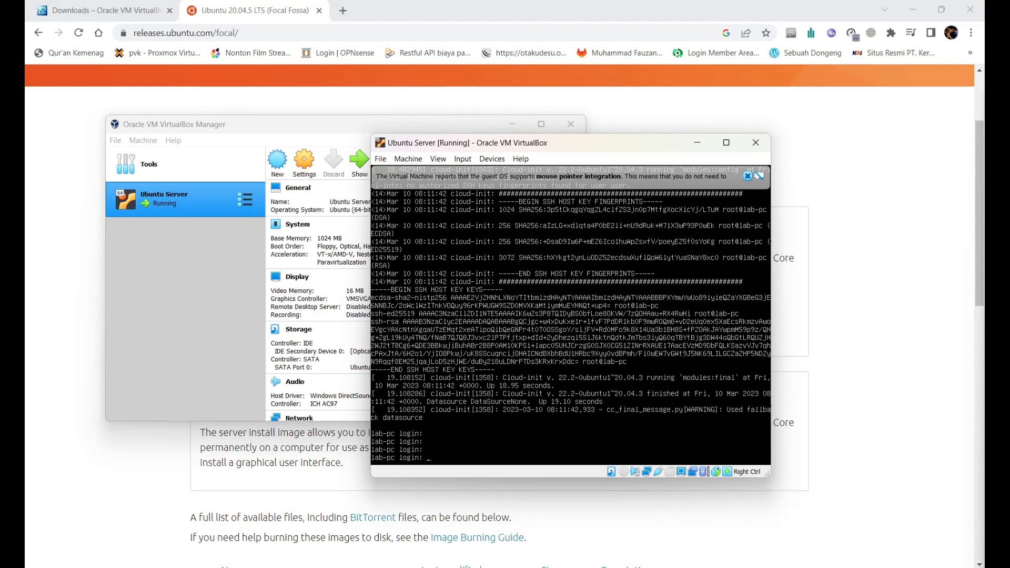
text(user)
key(Return)
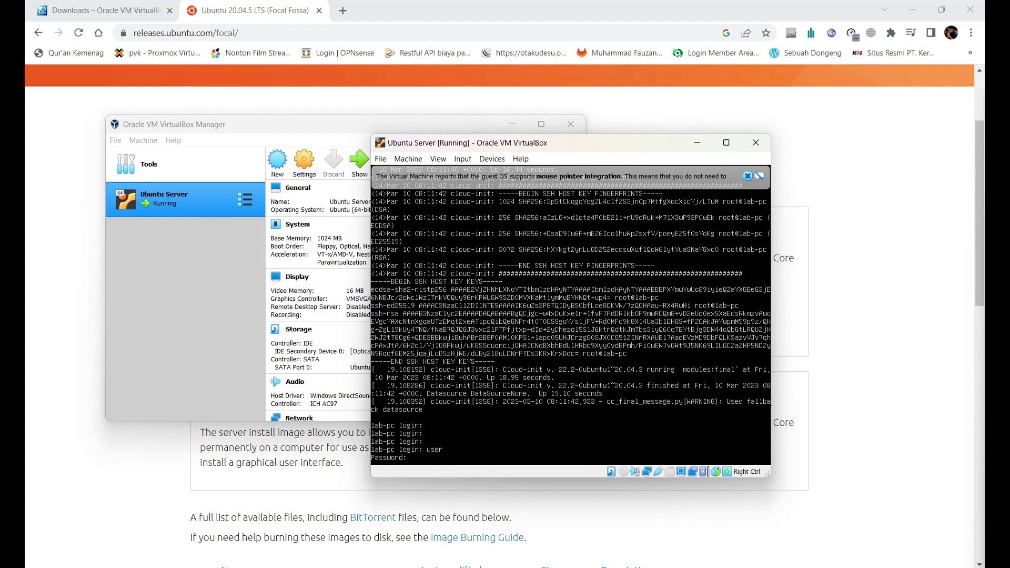
key(Return)
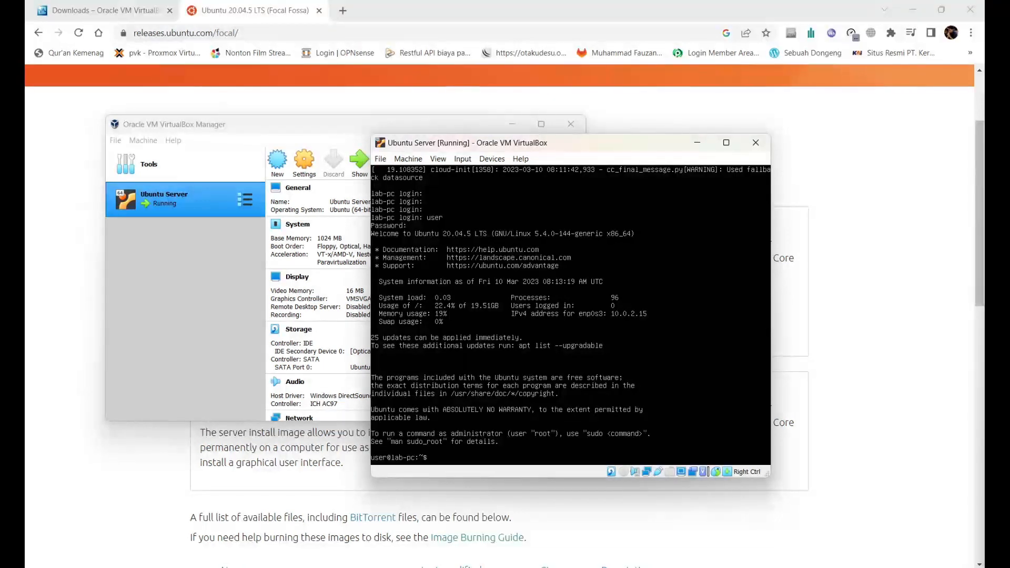
Step: Check disk usage with df -h and running processes with htop, then quit htop
text(-h)
key(Return)
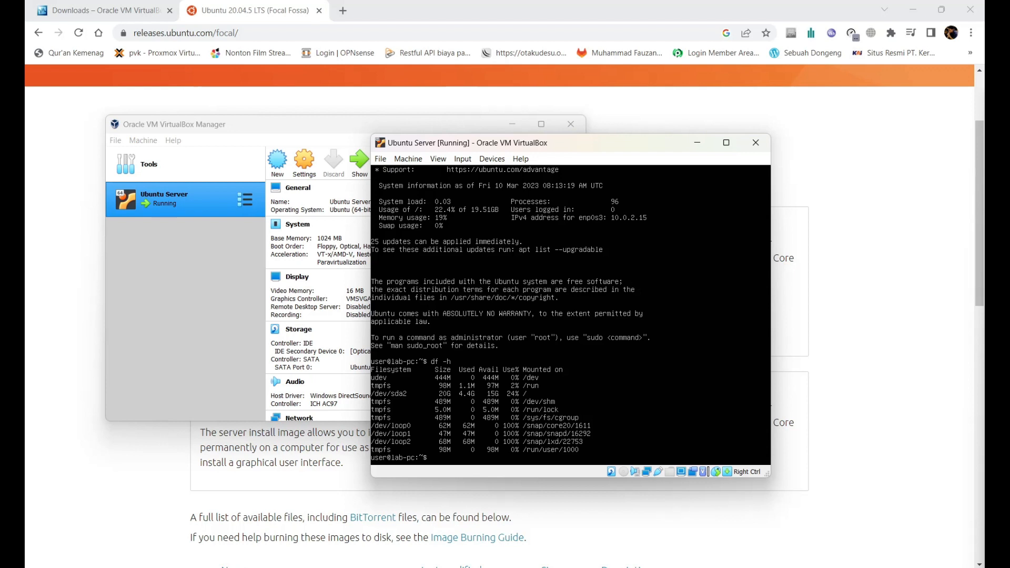
text(htop)
key(Return)
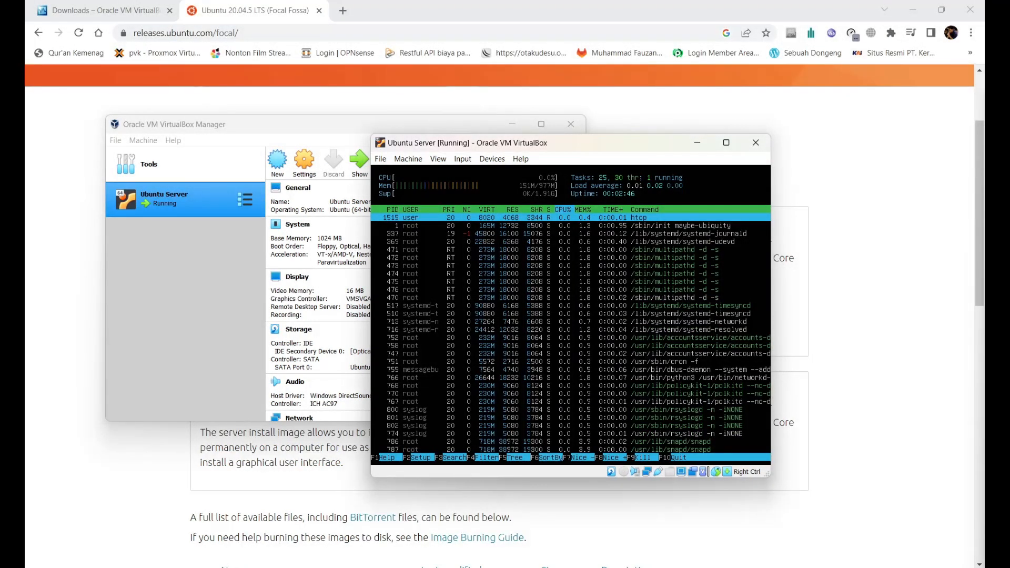
key(q)
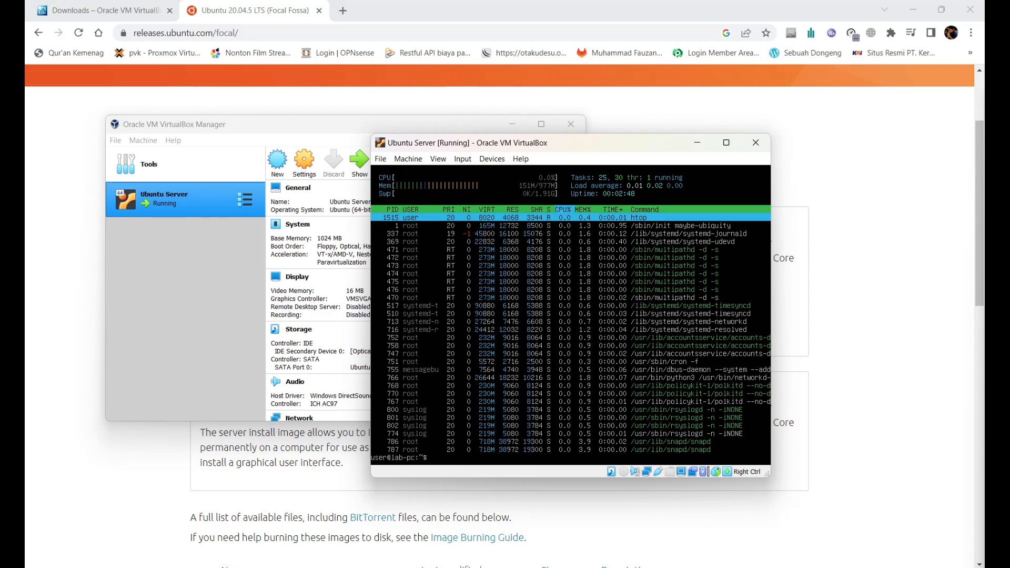
Step: Clear the console and enter the command ping google.com
text(clear)
key(Return)
text(ping)
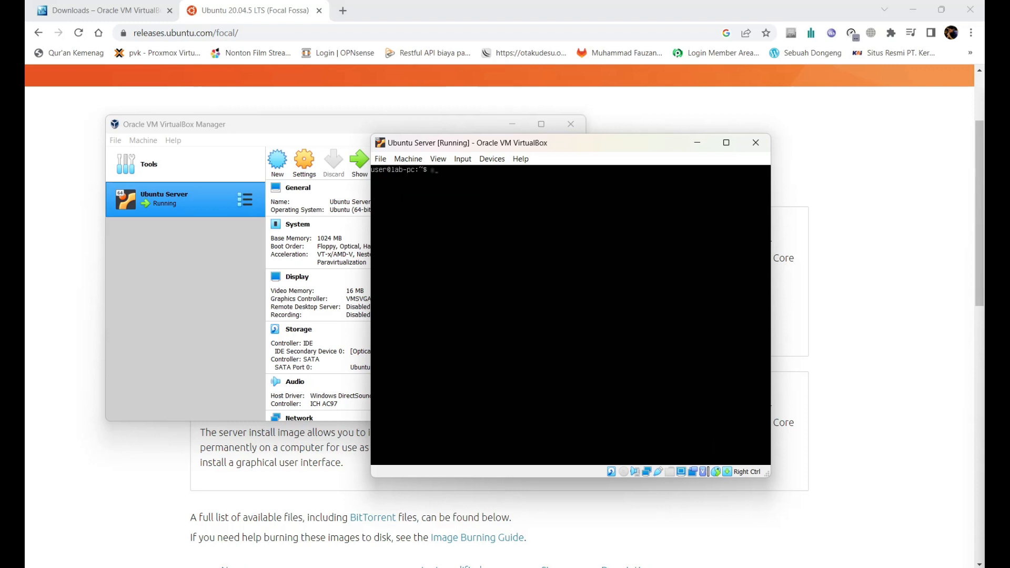
text( google.com)
Step: Run the google.com ping, stop it with Ctrl+C, and log out with exit
key(Return)
key(ctrl+c)
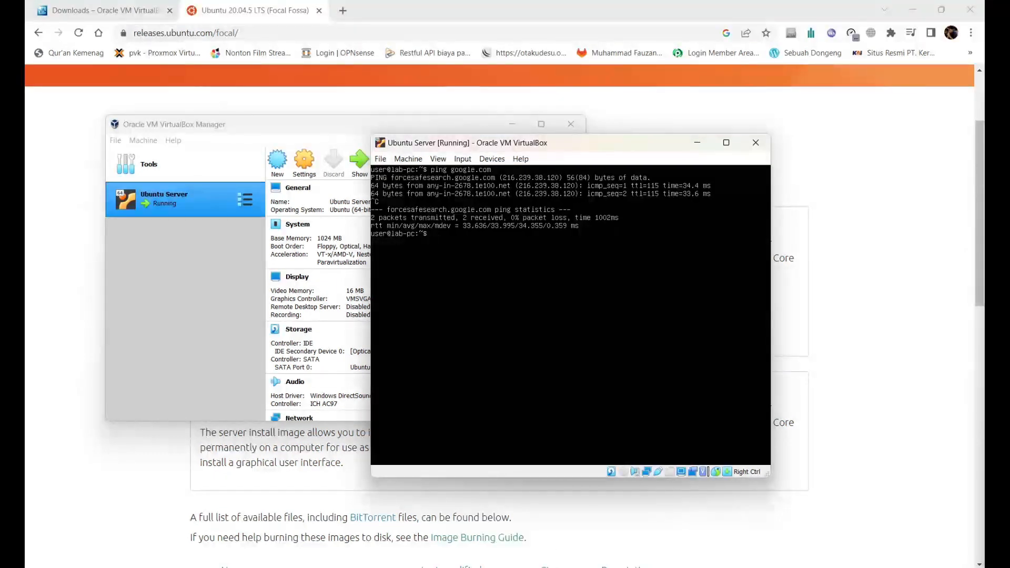
text(exit)
key(Return)
Step: Log back in as user with the account password, correcting a mistyped username
text(deve)
key(BackSpace)
key(BackSpace)
key(BackSpace)
key(BackSpace)
text(user)
key(Return)
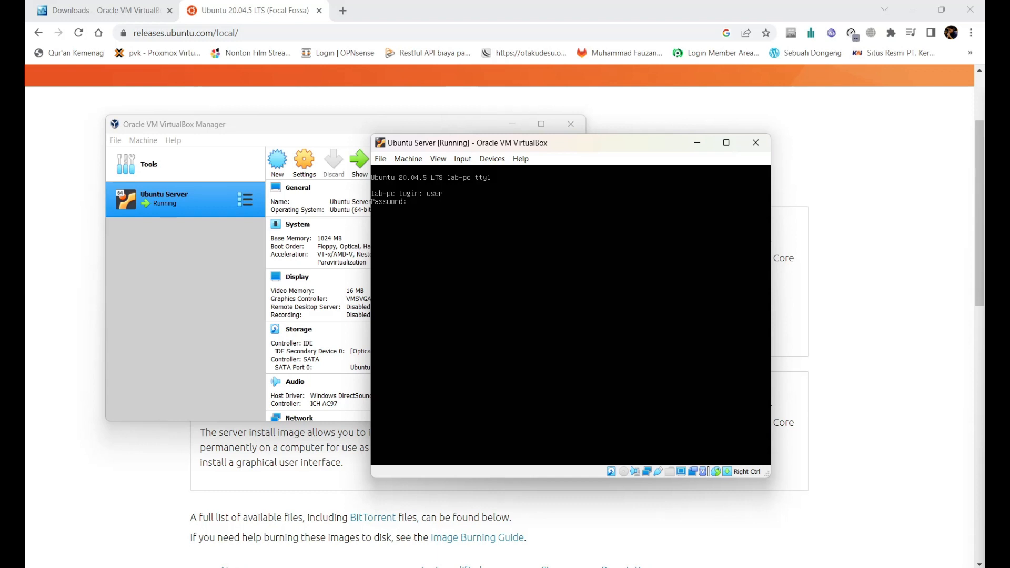
key(Return)
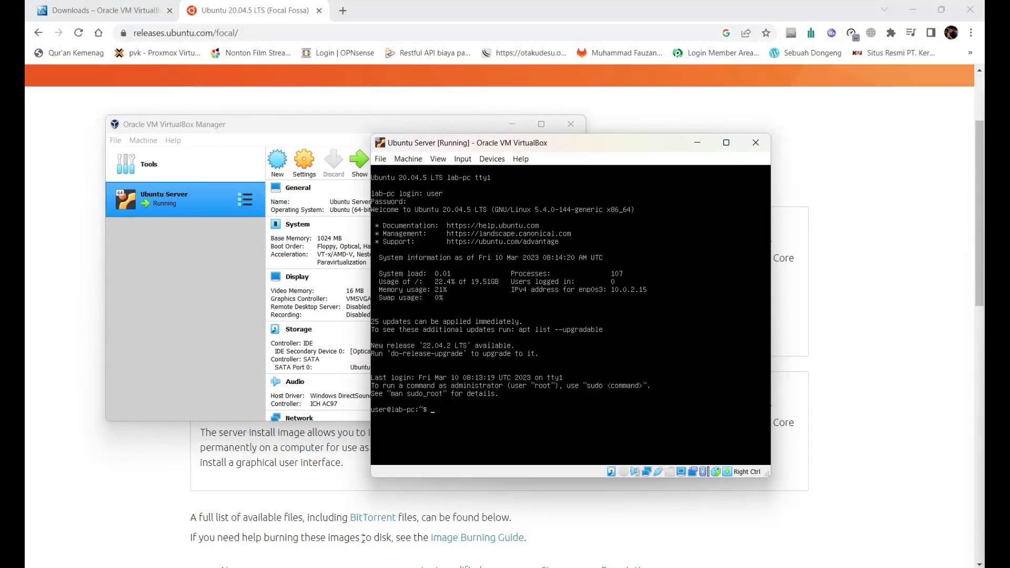
Step: Open a terminal on the Windows host by searching for 'ter'
click(319, 539)
key(super)
text(ter)
click(342, 236)
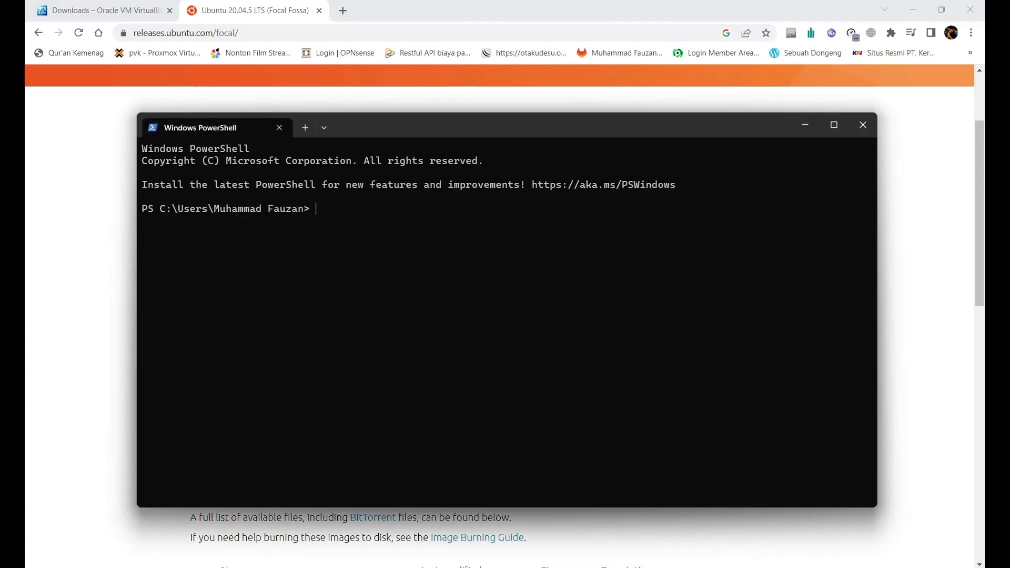
Step: Ping the guest address 10.0.2.15 from PowerShell, then bring the server console forward
click(564, 566)
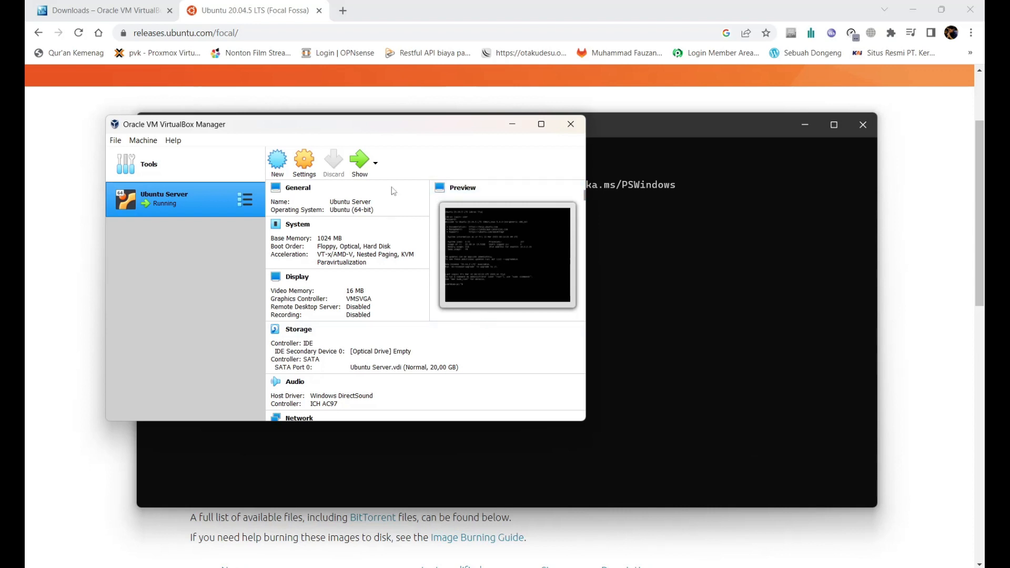
click(629, 566)
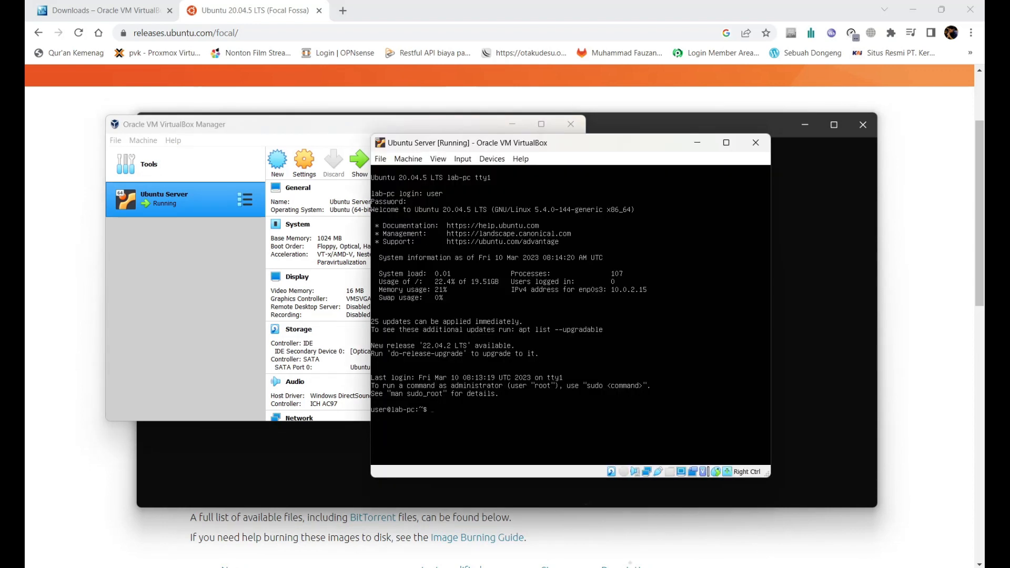
click(247, 460)
text(p)
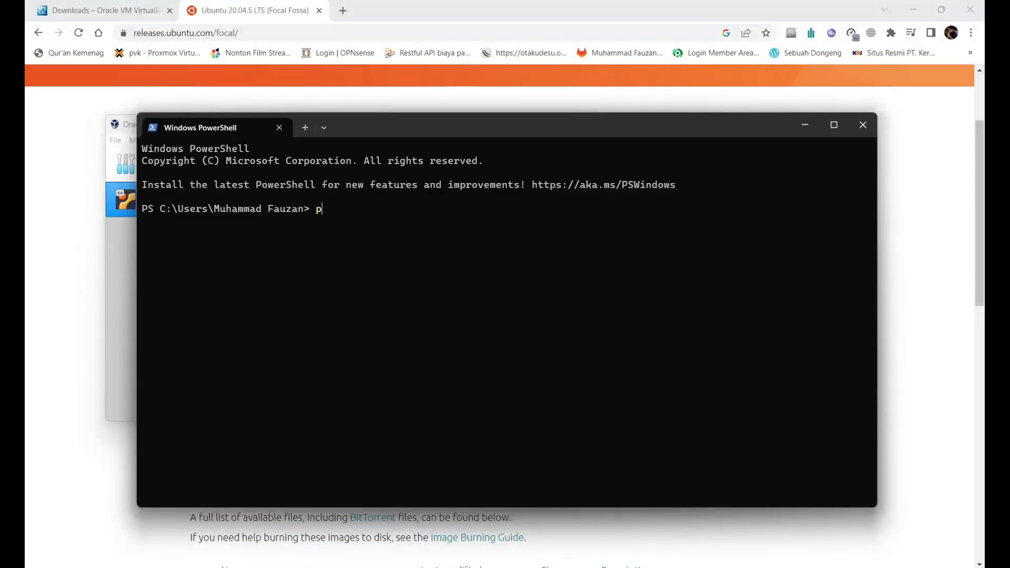
text(ing 10.0.2.15)
key(Return)
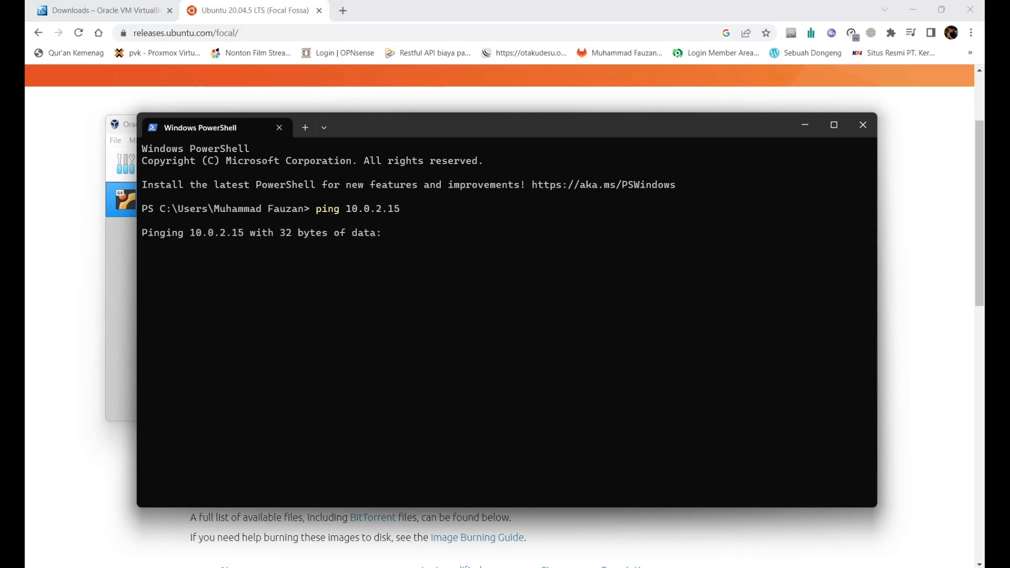
key(alt+Tab)
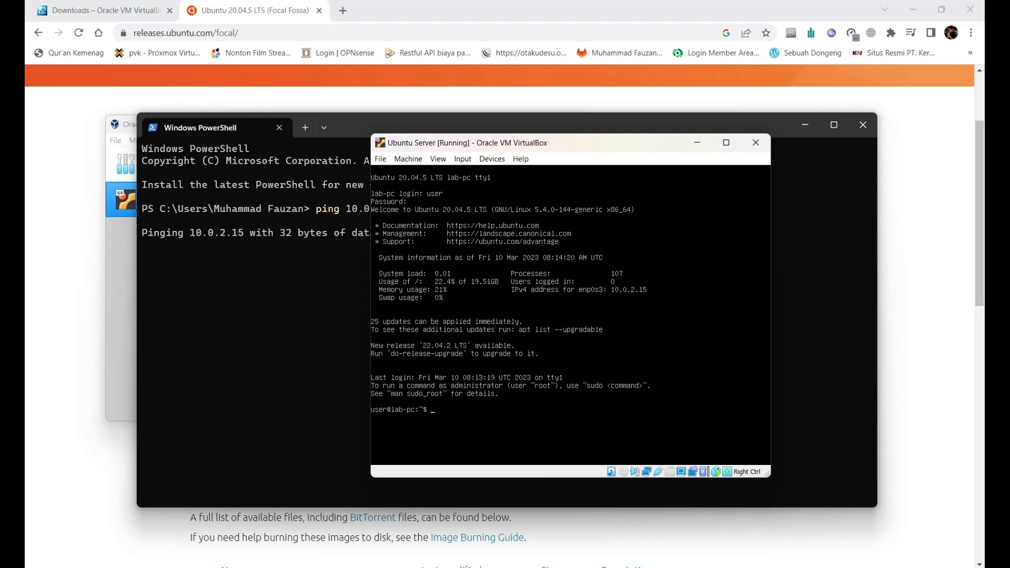